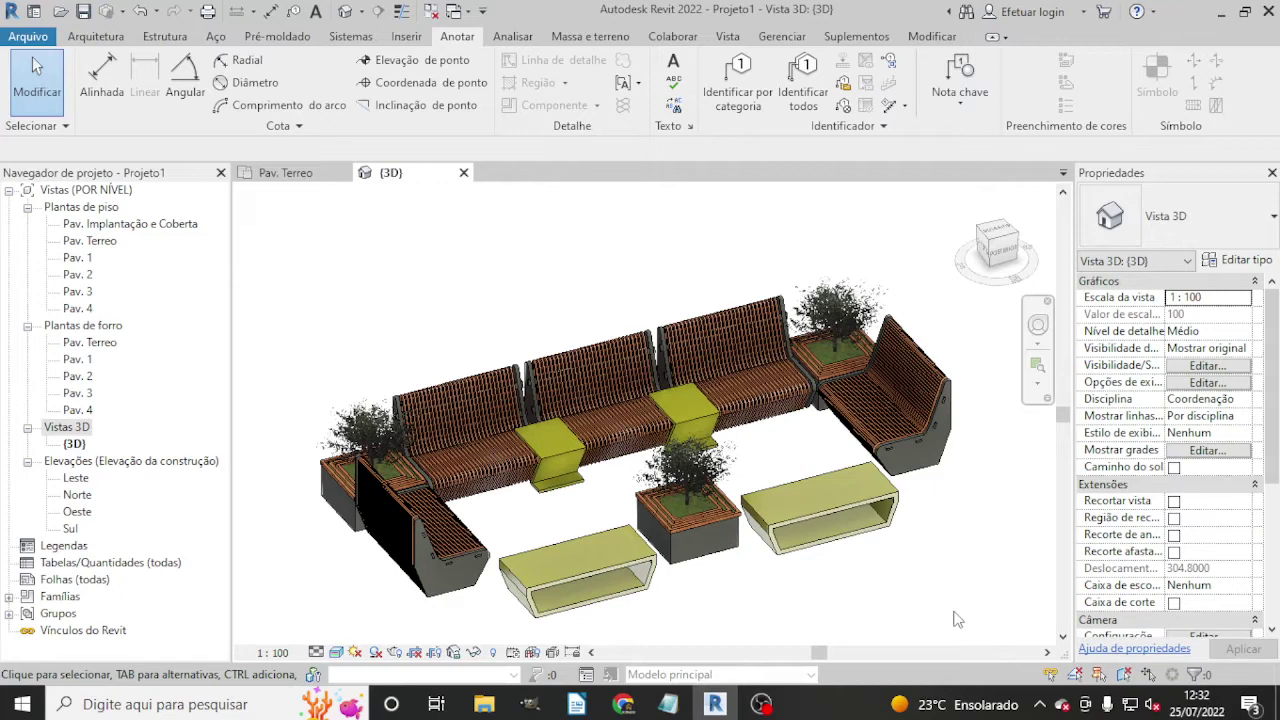
Pan and orbit the parklet's 3D view until the slatted benches face the opposite oblique side.
{"action": "mouse_move", "coordinate": [568, 519]}
{"action": "middle_mouse_down"}
{"action": "mouse_move", "coordinate": [547, 508]}
{"action": "mouse_move", "coordinate": [602, 415]}
{"action": "mouse_move", "coordinate": [710, 544]}
{"action": "mouse_move", "coordinate": [597, 526]}
{"action": "mouse_move", "coordinate": [723, 571]}
{"action": "mouse_move", "coordinate": [521, 559]}
{"action": "mouse_move", "coordinate": [457, 591]}
{"action": "mouse_move", "coordinate": [506, 591]}
{"action": "mouse_move", "coordinate": [449, 614]}
{"action": "mouse_move", "coordinate": [586, 608]}
{"action": "mouse_move", "coordinate": [688, 571]}
{"action": "mouse_move", "coordinate": [660, 623]}
{"action": "mouse_move", "coordinate": [734, 594]}
{"action": "mouse_move", "coordinate": [675, 597]}
{"action": "mouse_move", "coordinate": [737, 531]}
{"action": "mouse_move", "coordinate": [717, 591]}
{"action": "mouse_move", "coordinate": [794, 571]}
{"action": "mouse_move", "coordinate": [802, 609]}
{"action": "mouse_move", "coordinate": [806, 588]}
{"action": "middle_mouse_up"}
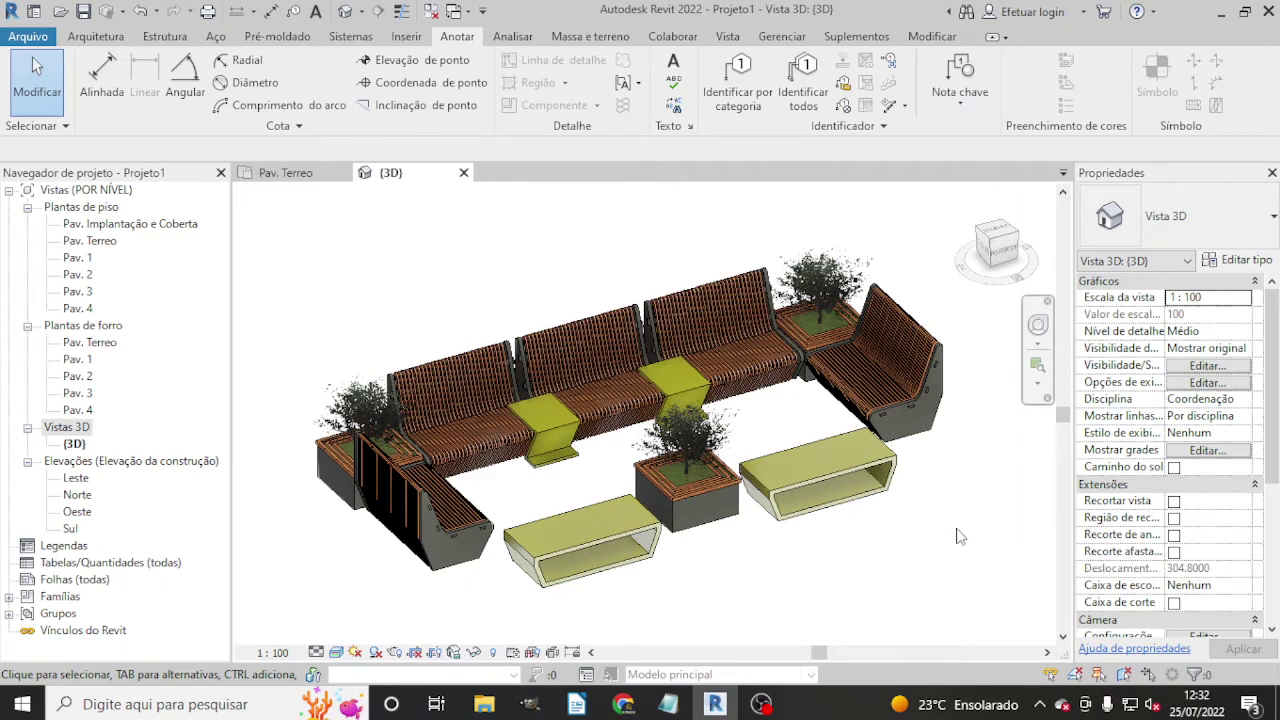
{"action": "mouse_move", "coordinate": [912, 534]}
{"action": "middle_mouse_down", "text": "shift"}
{"action": "mouse_move", "coordinate": [866, 531]}
{"action": "mouse_move", "coordinate": [769, 574]}
{"action": "mouse_move", "coordinate": [818, 540]}
{"action": "mouse_move", "coordinate": [680, 586]}
{"action": "mouse_move", "coordinate": [751, 577]}
{"action": "mouse_move", "coordinate": [723, 563]}
{"action": "mouse_move", "coordinate": [806, 574]}
{"action": "middle_mouse_up", "text": "shift"}
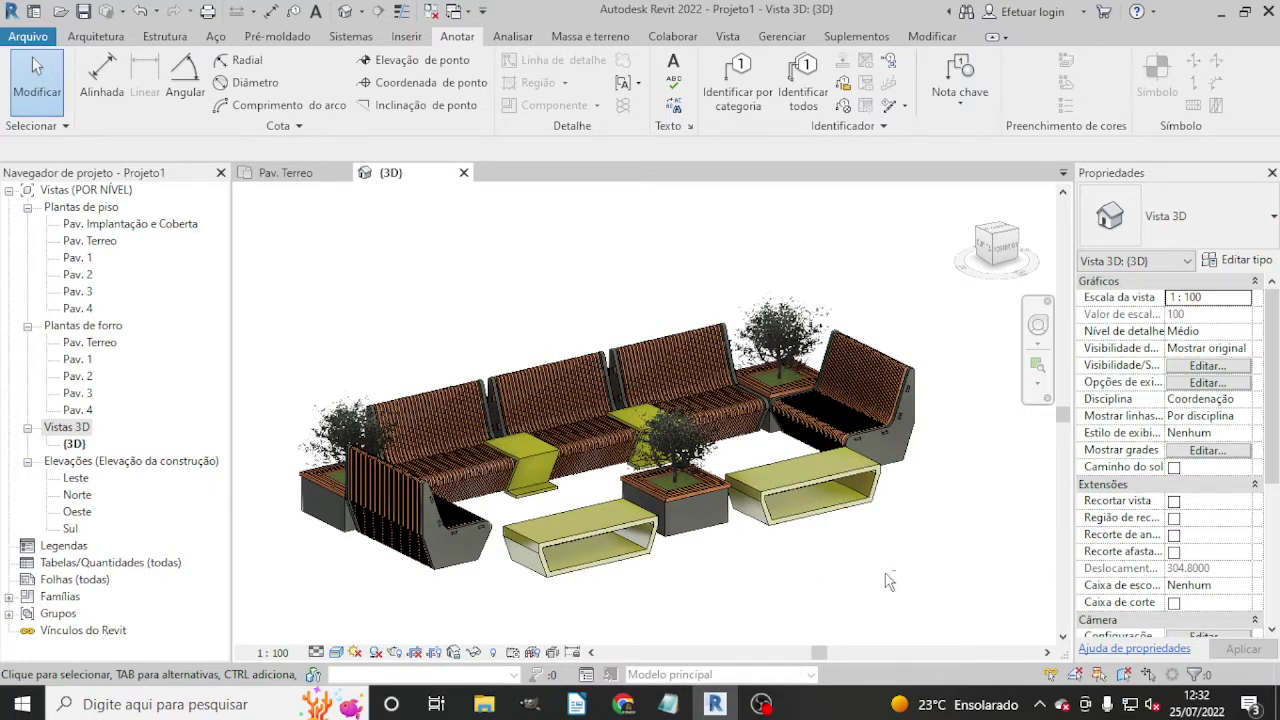
{"action": "mouse_move", "coordinate": [890, 582]}
{"action": "middle_mouse_down", "text": "shift"}
{"action": "mouse_move", "coordinate": [940, 608]}
{"action": "mouse_move", "coordinate": [837, 591]}
{"action": "mouse_move", "coordinate": [766, 597]}
{"action": "mouse_move", "coordinate": [777, 606]}
{"action": "mouse_move", "coordinate": [658, 594]}
{"action": "mouse_move", "coordinate": [877, 560]}
{"action": "mouse_move", "coordinate": [903, 597]}
{"action": "mouse_move", "coordinate": [869, 656]}
{"action": "mouse_move", "coordinate": [872, 630]}
{"action": "mouse_move", "coordinate": [803, 611]}
{"action": "mouse_move", "coordinate": [804, 622]}
{"action": "mouse_move", "coordinate": [778, 594]}
{"action": "middle_mouse_up", "text": "shift"}
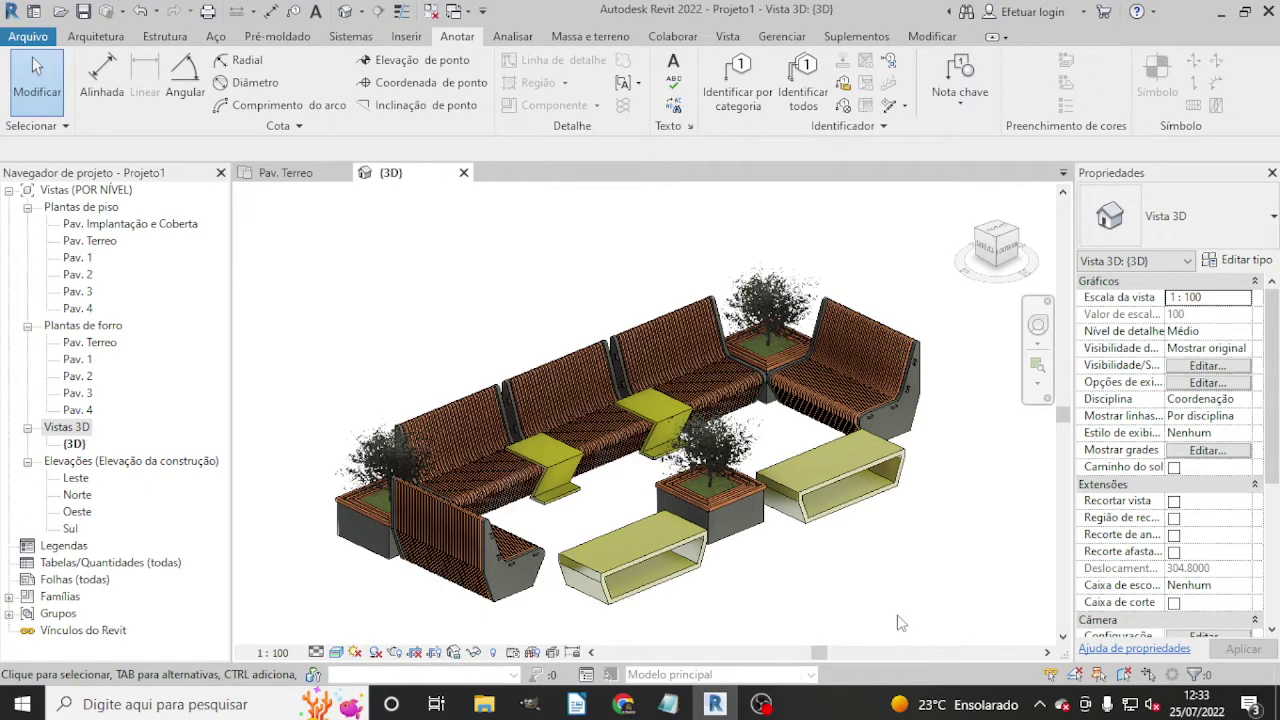
{"action": "middle_click_drag", "start_coordinate": [889, 617], "coordinate": [845, 590], "text": "shift"}
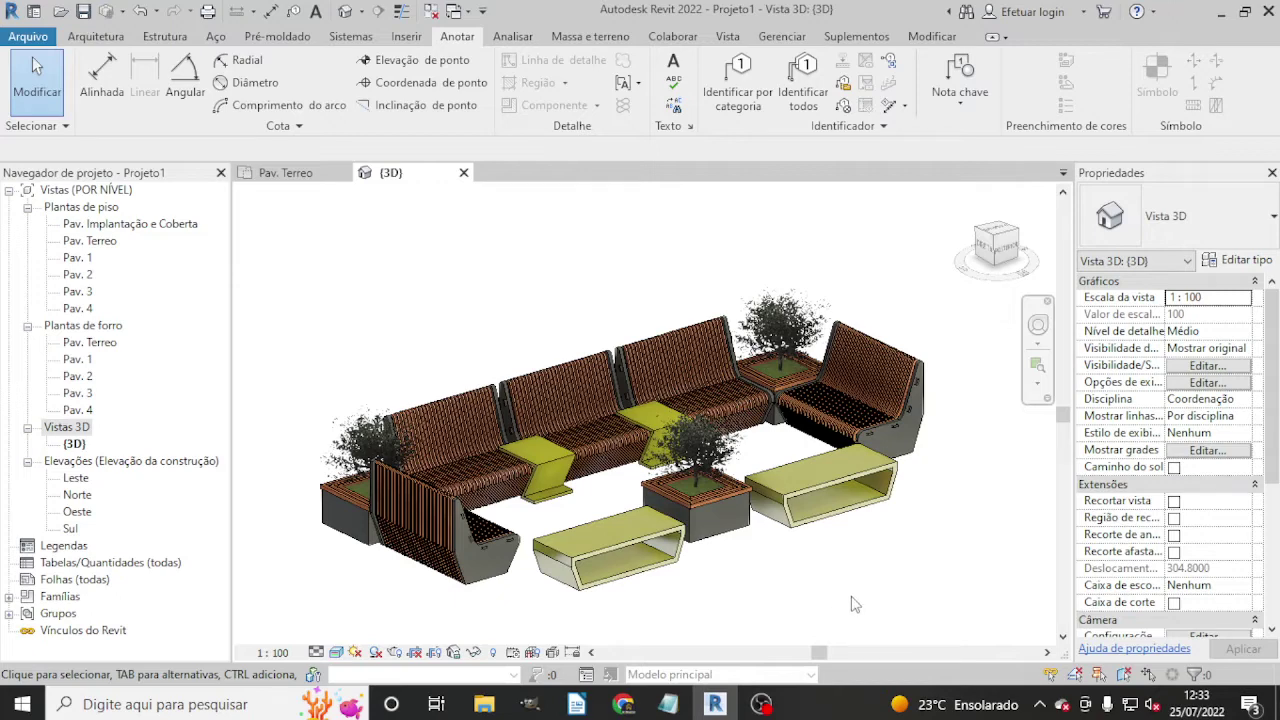
{"action": "mouse_move", "coordinate": [894, 566]}
{"action": "middle_mouse_down", "text": "shift"}
{"action": "mouse_move", "coordinate": [844, 566]}
{"action": "mouse_move", "coordinate": [877, 557]}
{"action": "mouse_move", "coordinate": [670, 586]}
{"action": "mouse_move", "coordinate": [945, 570]}
{"action": "middle_mouse_up", "text": "shift"}
{"action": "mouse_move", "coordinate": [766, 580]}
{"action": "middle_mouse_down", "text": "shift"}
{"action": "mouse_move", "coordinate": [793, 611]}
{"action": "mouse_move", "coordinate": [690, 593]}
{"action": "mouse_move", "coordinate": [858, 586]}
{"action": "mouse_move", "coordinate": [812, 588]}
{"action": "middle_mouse_up", "text": "shift"}
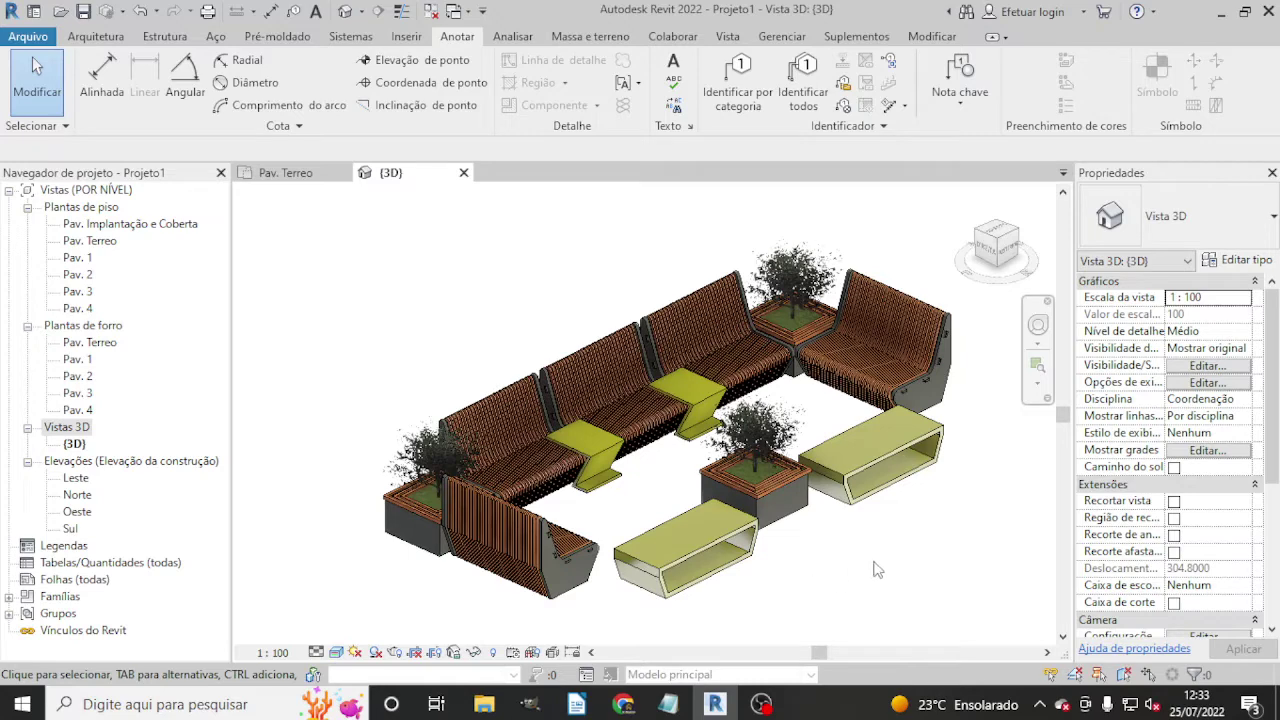
{"action": "middle_click_drag", "start_coordinate": [874, 572], "coordinate": [851, 578]}
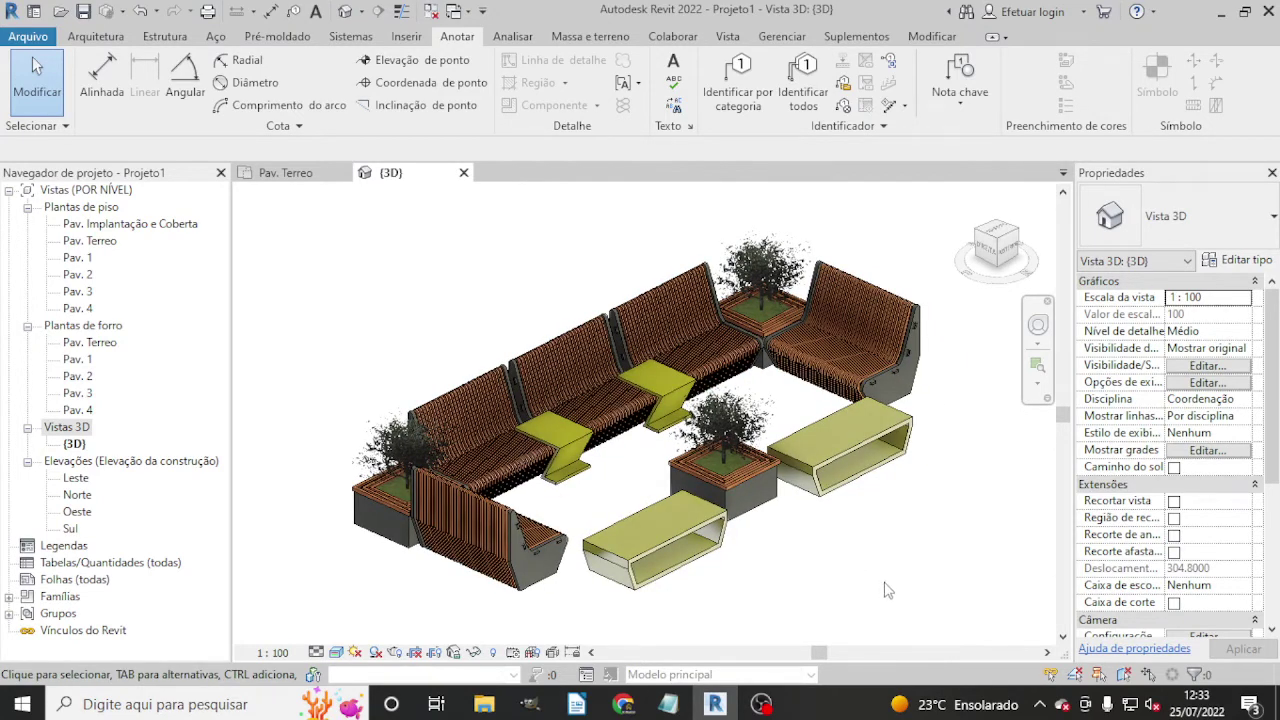
{"action": "mouse_move", "coordinate": [813, 592]}
{"action": "middle_mouse_down", "text": "shift"}
{"action": "mouse_move", "coordinate": [765, 600]}
{"action": "mouse_move", "coordinate": [566, 537]}
{"action": "mouse_move", "coordinate": [749, 576]}
{"action": "mouse_move", "coordinate": [740, 585]}
{"action": "mouse_move", "coordinate": [814, 656]}
{"action": "mouse_move", "coordinate": [794, 619]}
{"action": "middle_mouse_up", "text": "shift"}
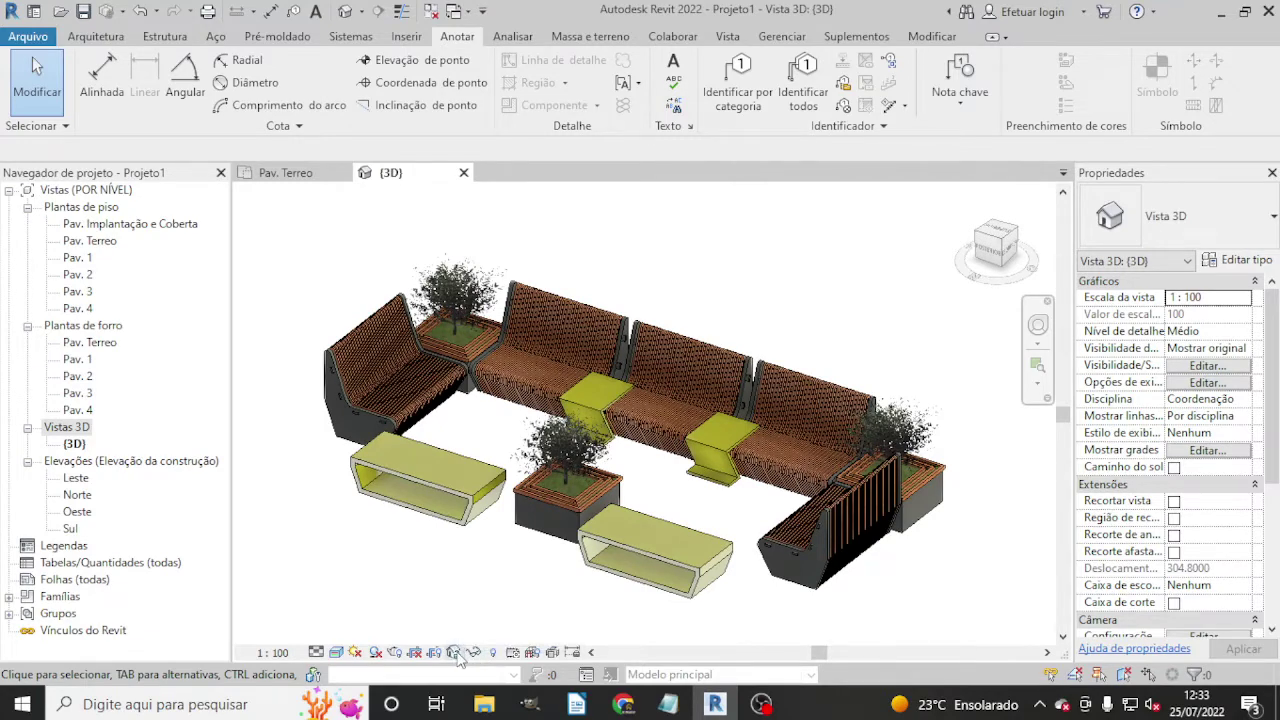
{"action": "left_click", "coordinate": [456, 652]}
{"action": "left_click", "coordinate": [524, 596]}
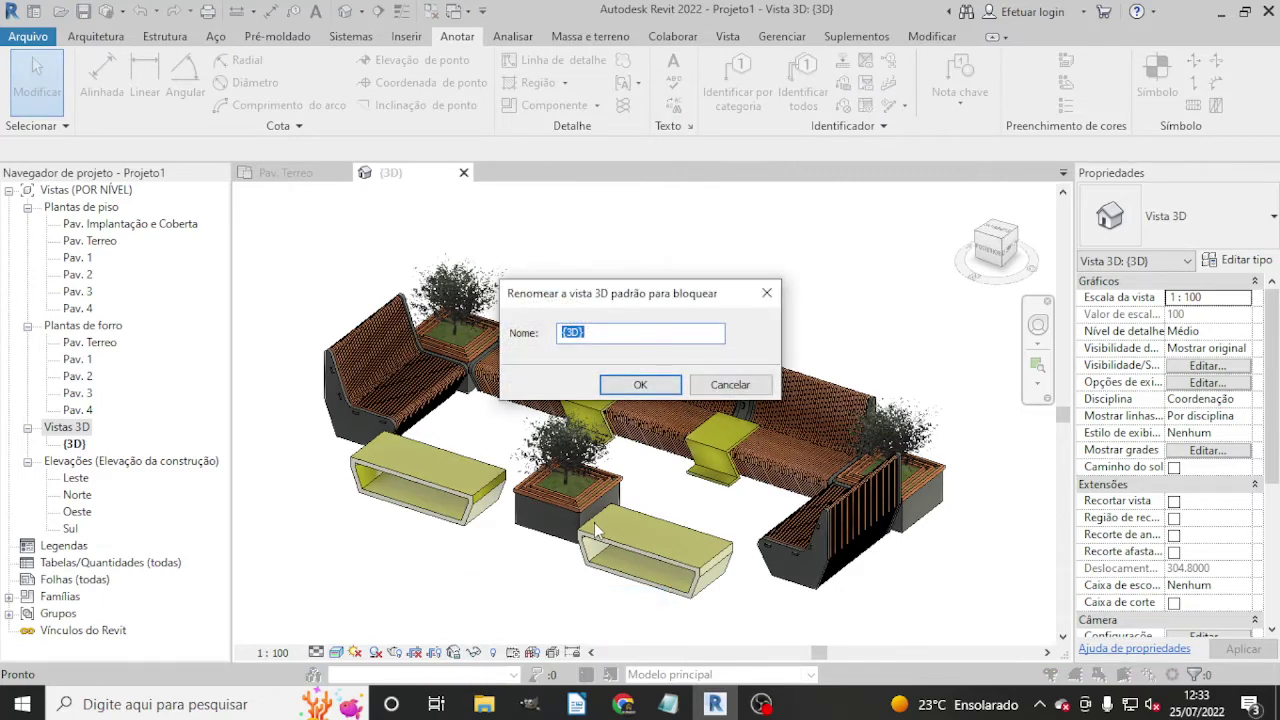
{"action": "type", "text": "DETALHAMETNO"}
{"action": "key", "text": "BackSpace"}
{"action": "key", "text": "BackSpace"}
{"action": "key", "text": "BackSpace"}
{"action": "type", "text": "NTO"}
{"action": "left_click", "coordinate": [665, 385]}
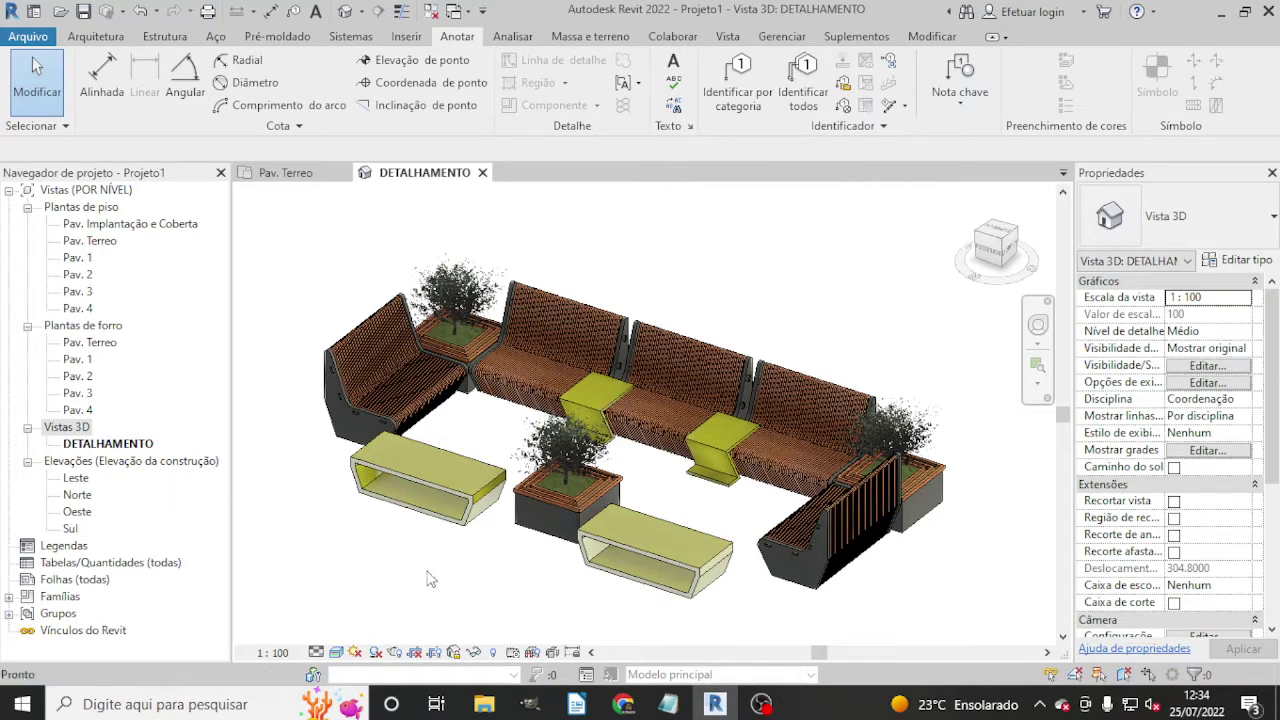
{"action": "key", "text": "ctrl+z"}
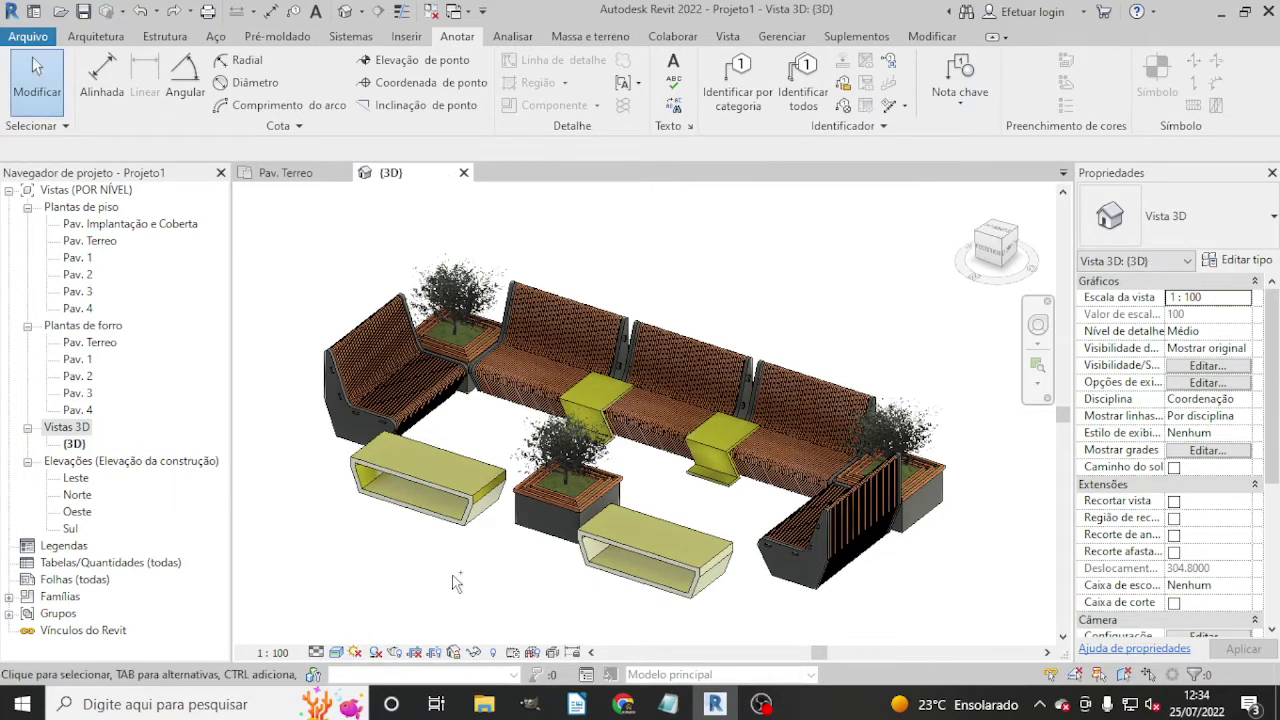
{"action": "key", "text": "ctrl+z"}
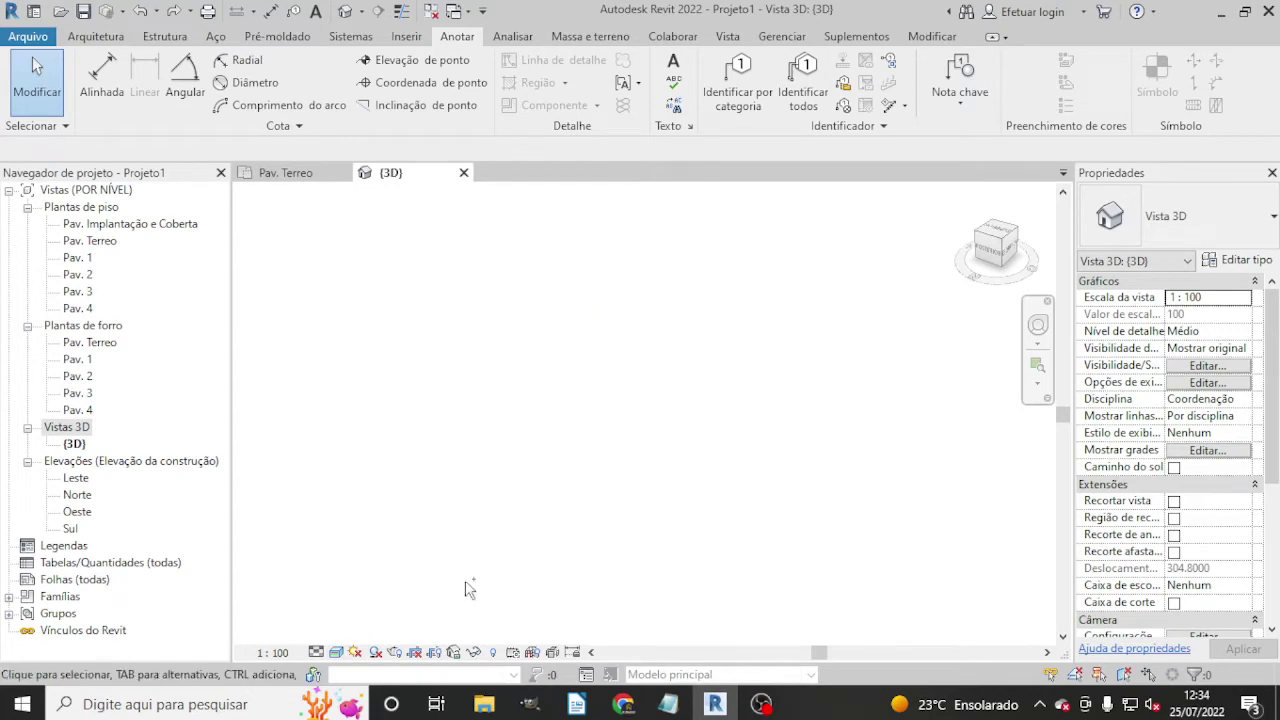
{"action": "key", "text": "ctrl+y"}
{"action": "scroll", "coordinate": [745, 450], "scroll_direction": "up", "scroll_amount": 2}
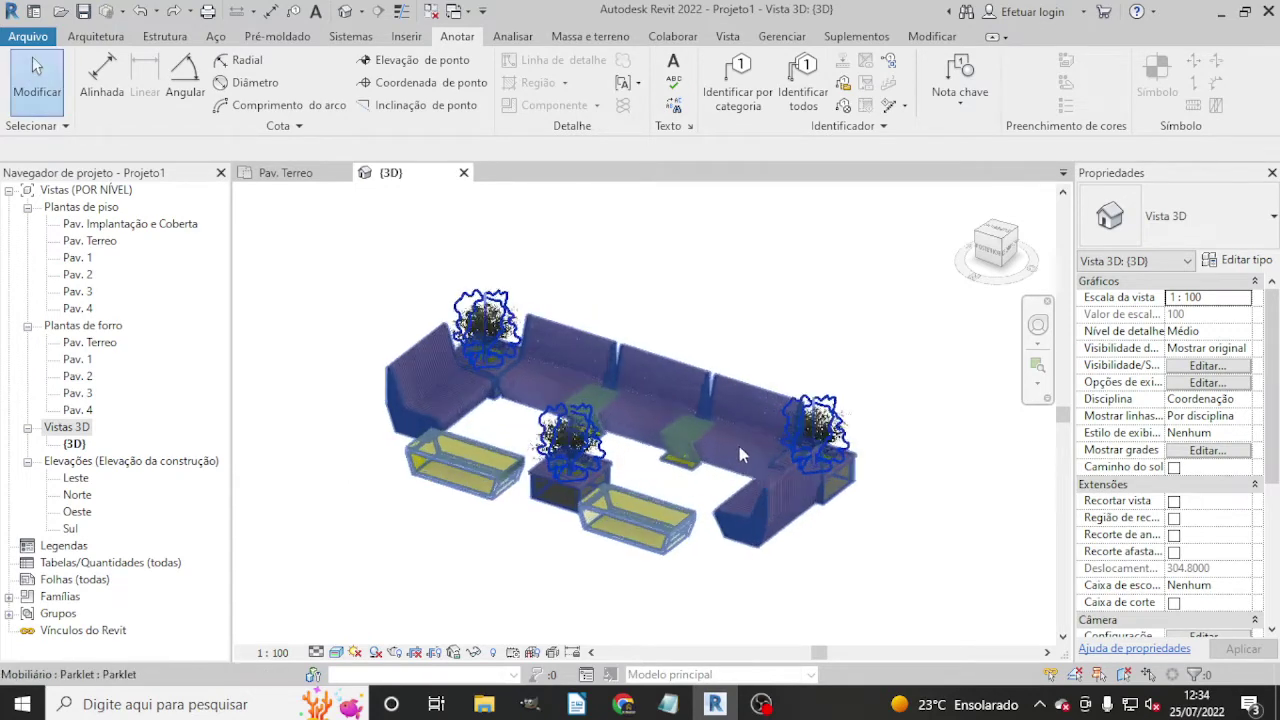
{"action": "scroll", "coordinate": [740, 448], "scroll_direction": "up", "scroll_amount": 1}
{"action": "scroll", "coordinate": [750, 460], "scroll_direction": "up", "scroll_amount": 2}
{"action": "scroll", "coordinate": [757, 473], "scroll_direction": "up", "scroll_amount": 2}
{"action": "scroll", "coordinate": [757, 473], "scroll_direction": "down", "scroll_amount": 3}
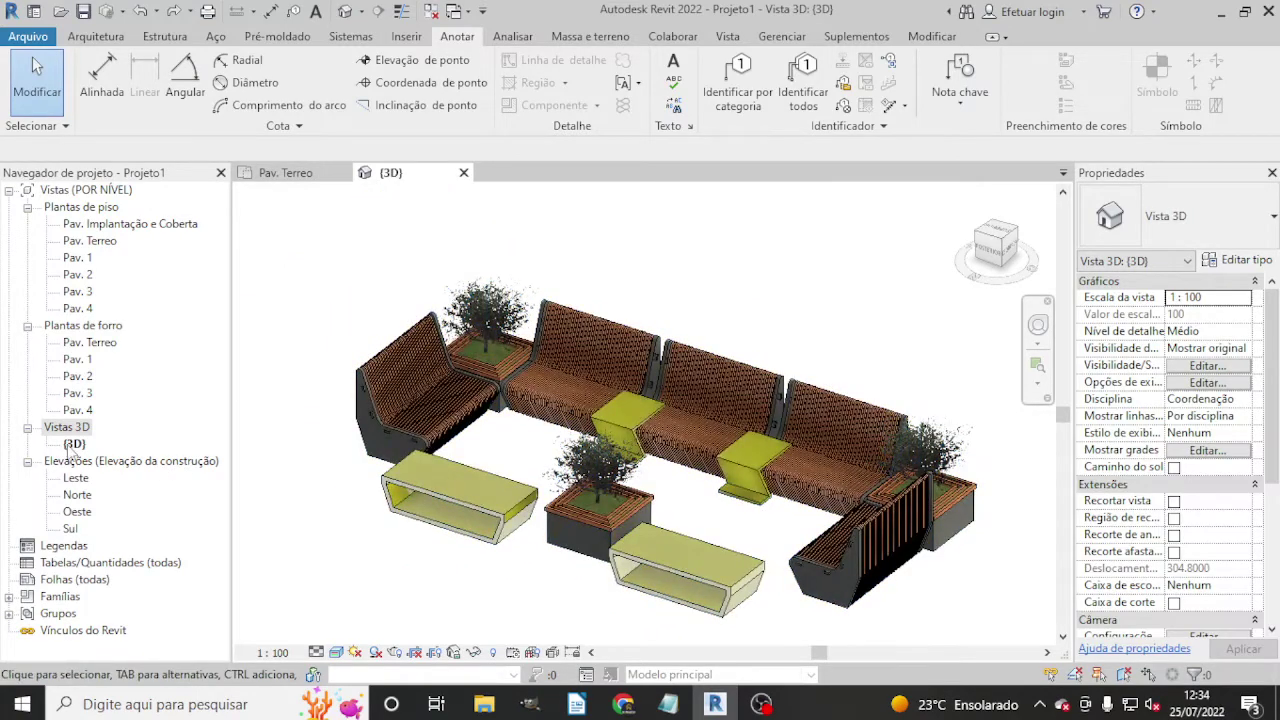
Duplicate the {3D} view with detailing and rename the copy DETALHAMENTO.
{"action": "right_click", "coordinate": [74, 446]}
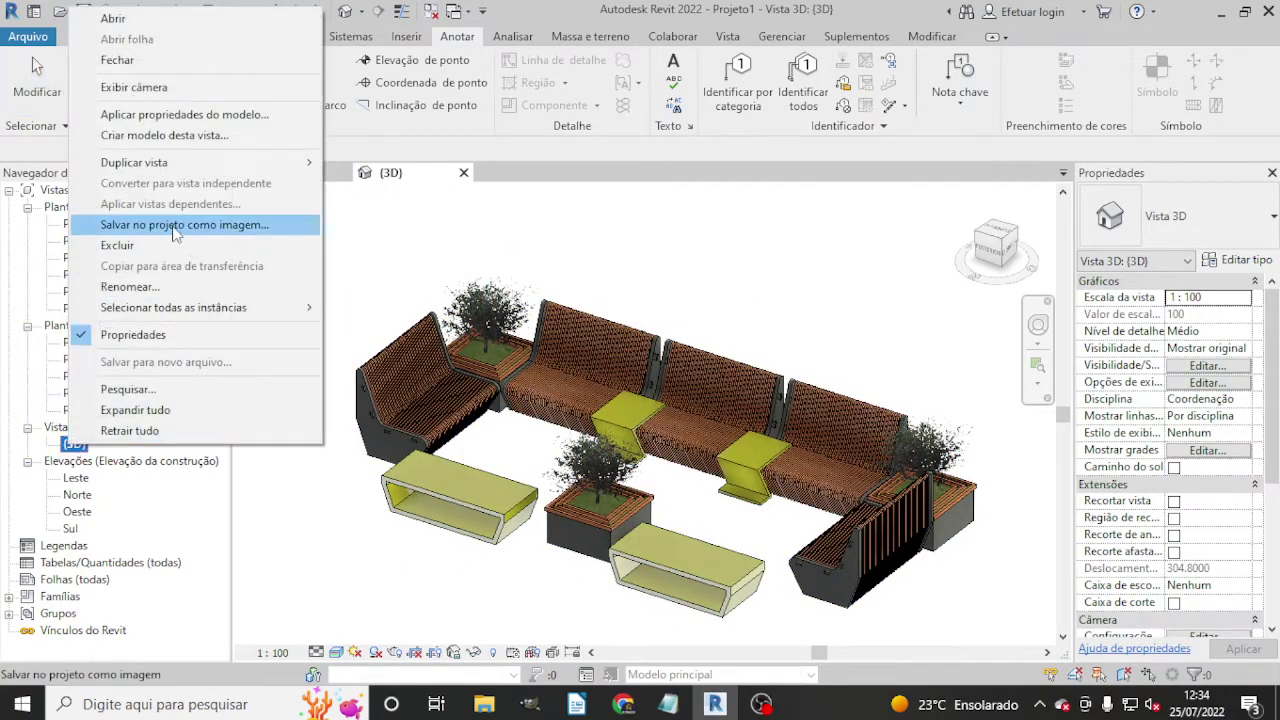
{"action": "left_click", "coordinate": [413, 187]}
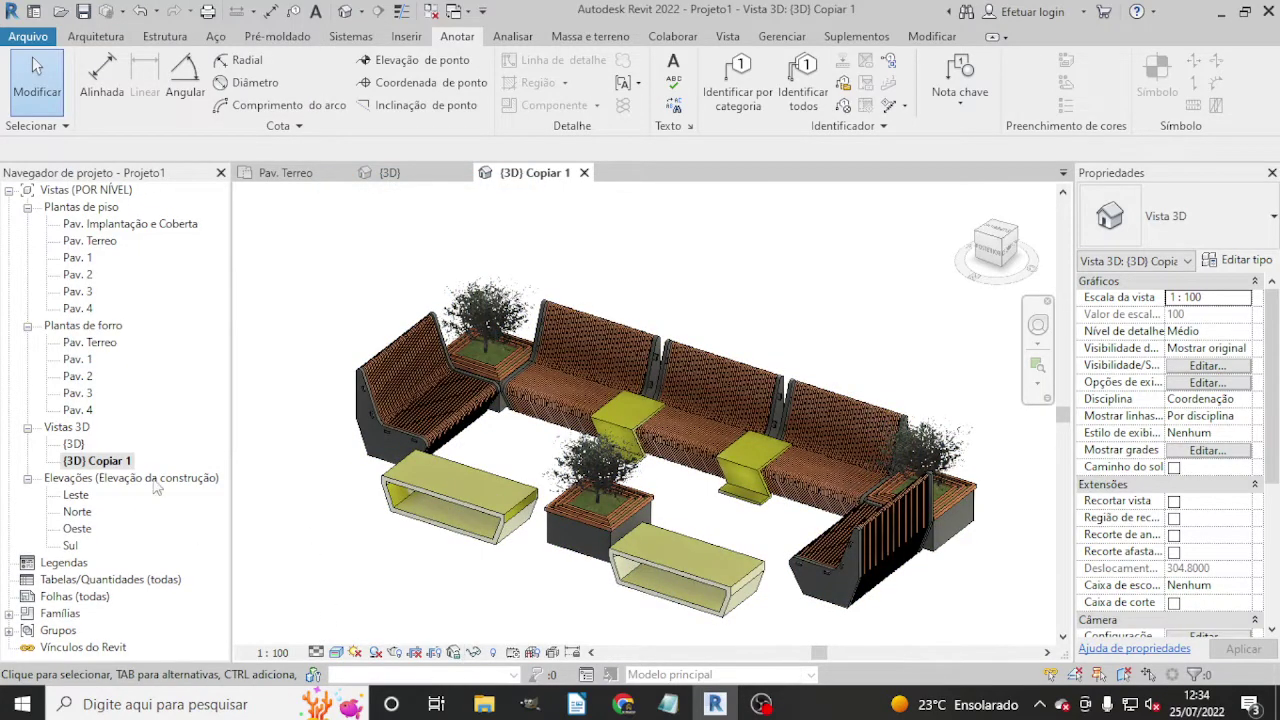
{"action": "right_click", "coordinate": [124, 461]}
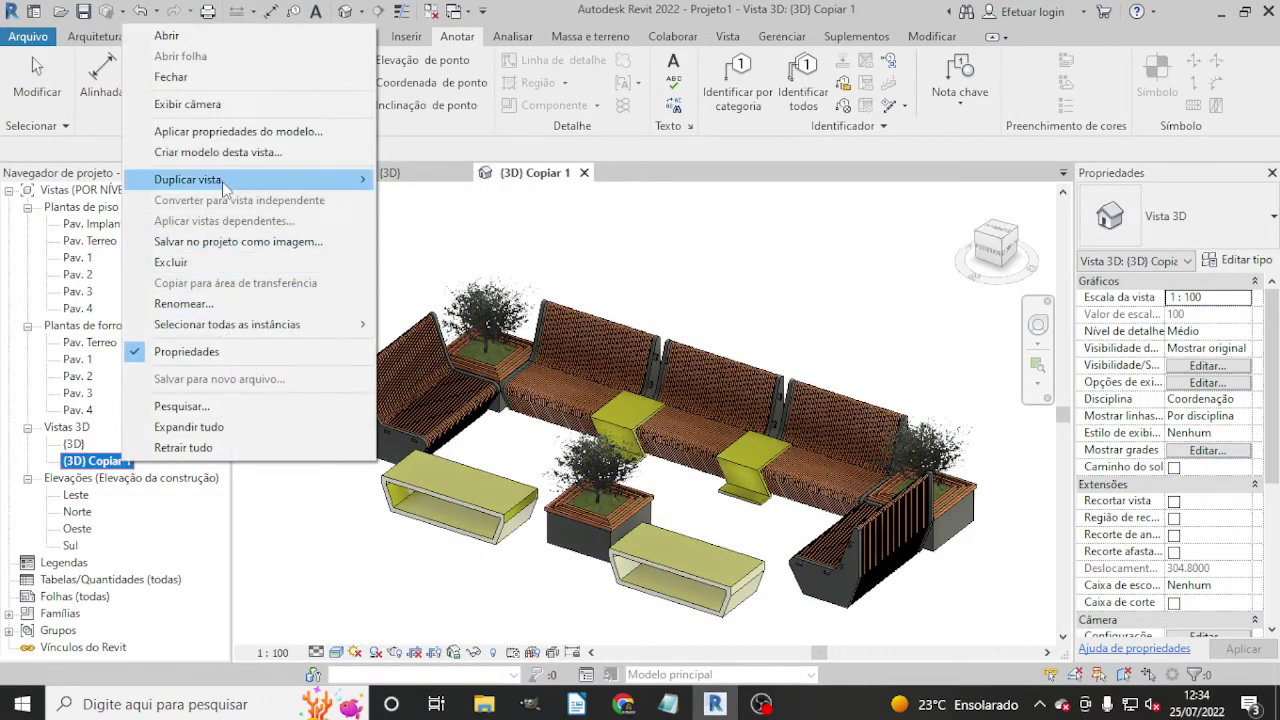
{"action": "left_click", "coordinate": [228, 303]}
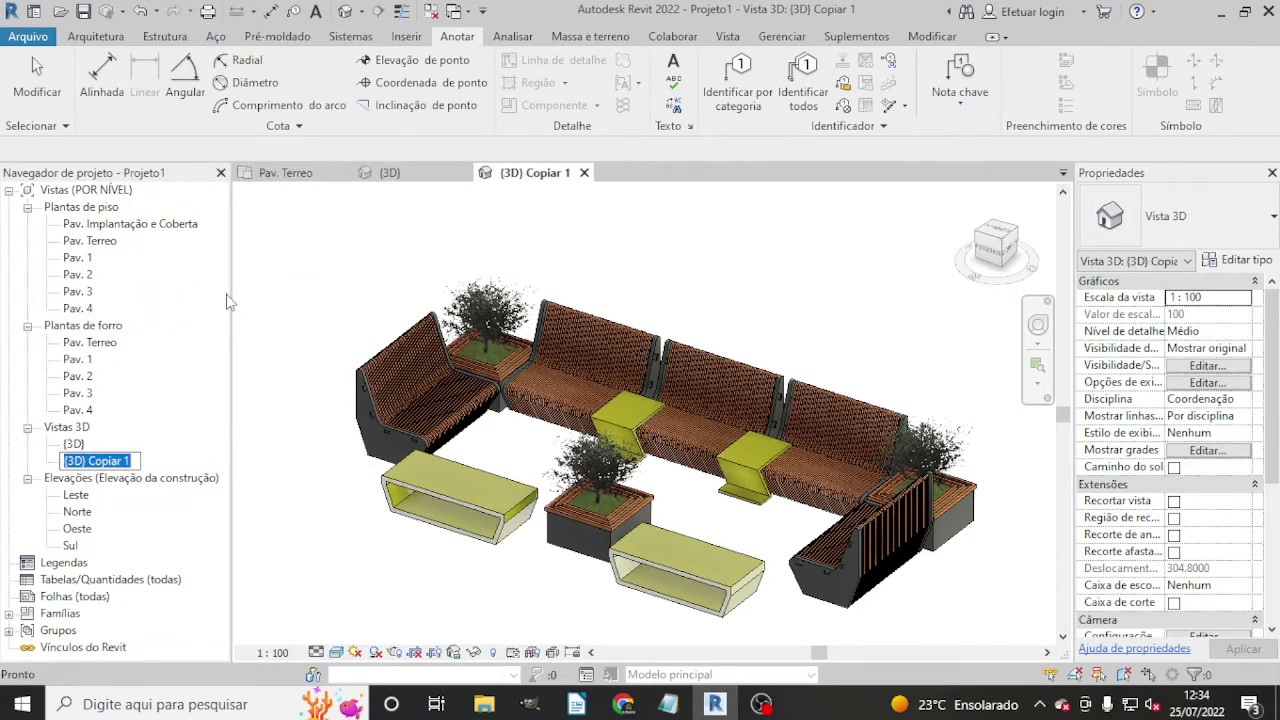
{"action": "type", "text": "DETALHAMETNO"}
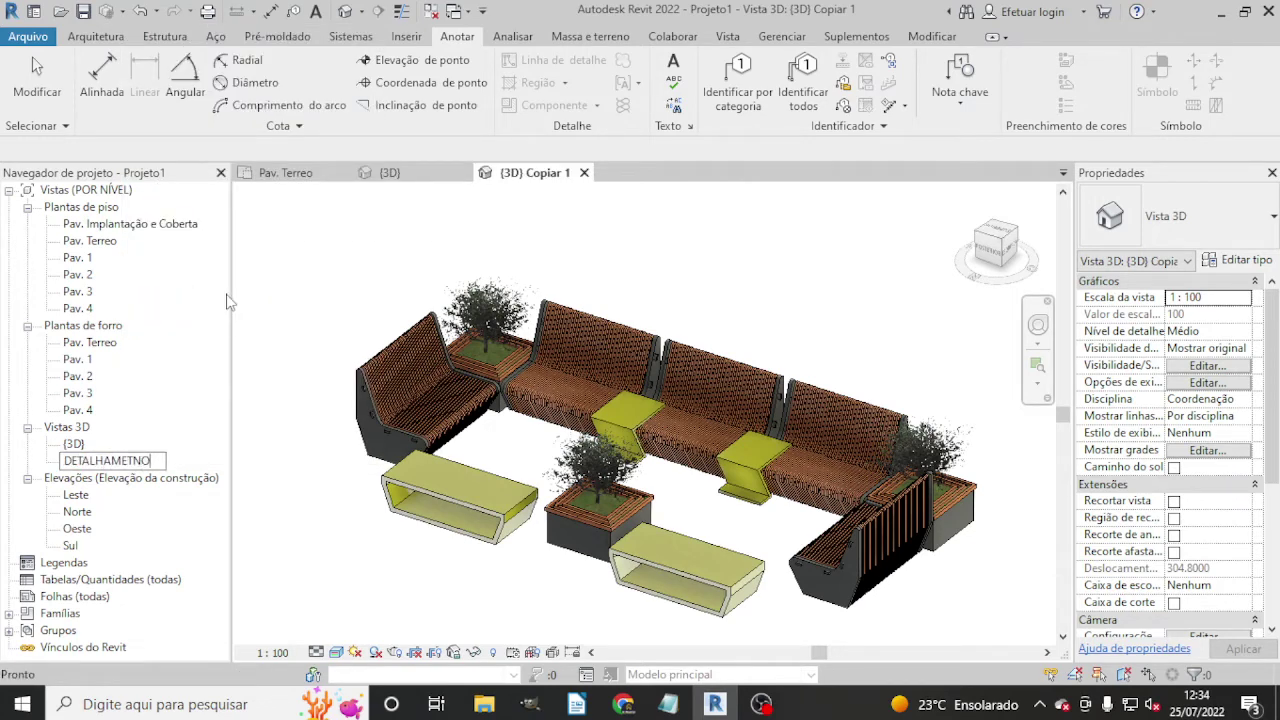
{"action": "key", "text": "BackSpace"}
{"action": "key", "text": "BackSpace"}
{"action": "key", "text": "BackSpace"}
{"action": "type", "text": "NTO"}
{"action": "key", "text": "Return"}
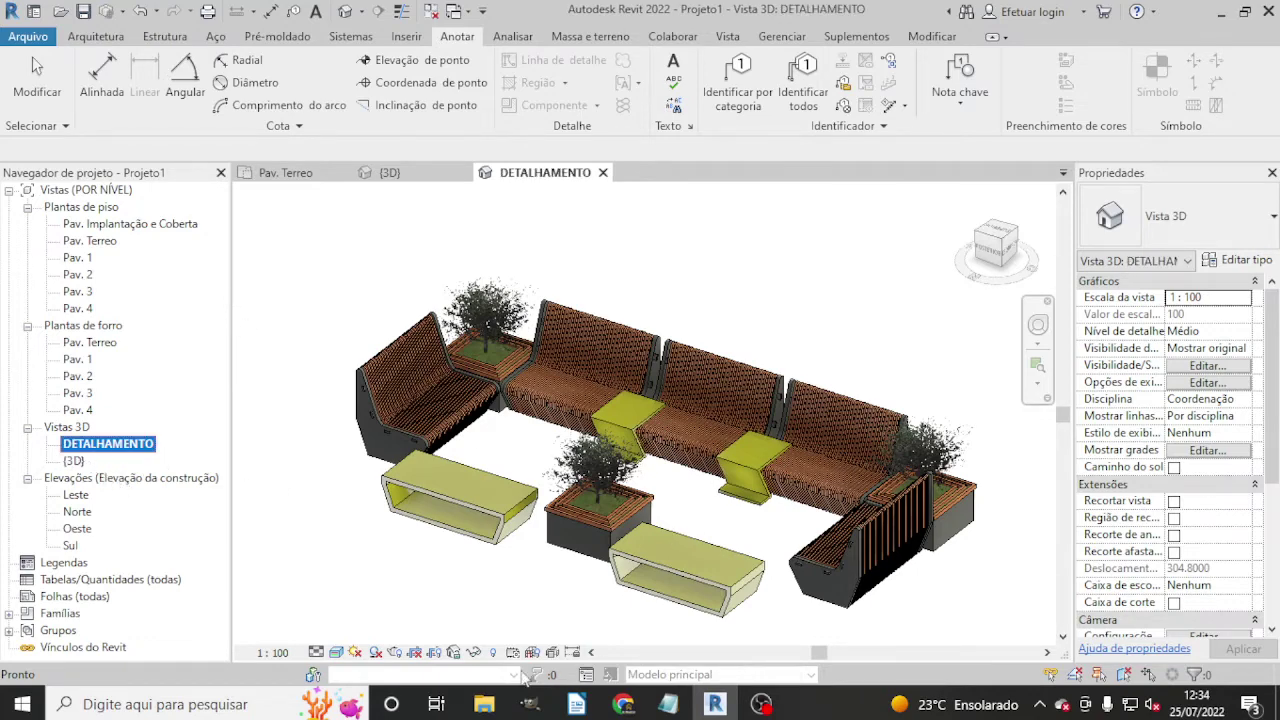
Save the orientation, lock the DETALHAMENTO view, and fit the whole parklet on screen.
{"action": "left_click", "coordinate": [455, 656]}
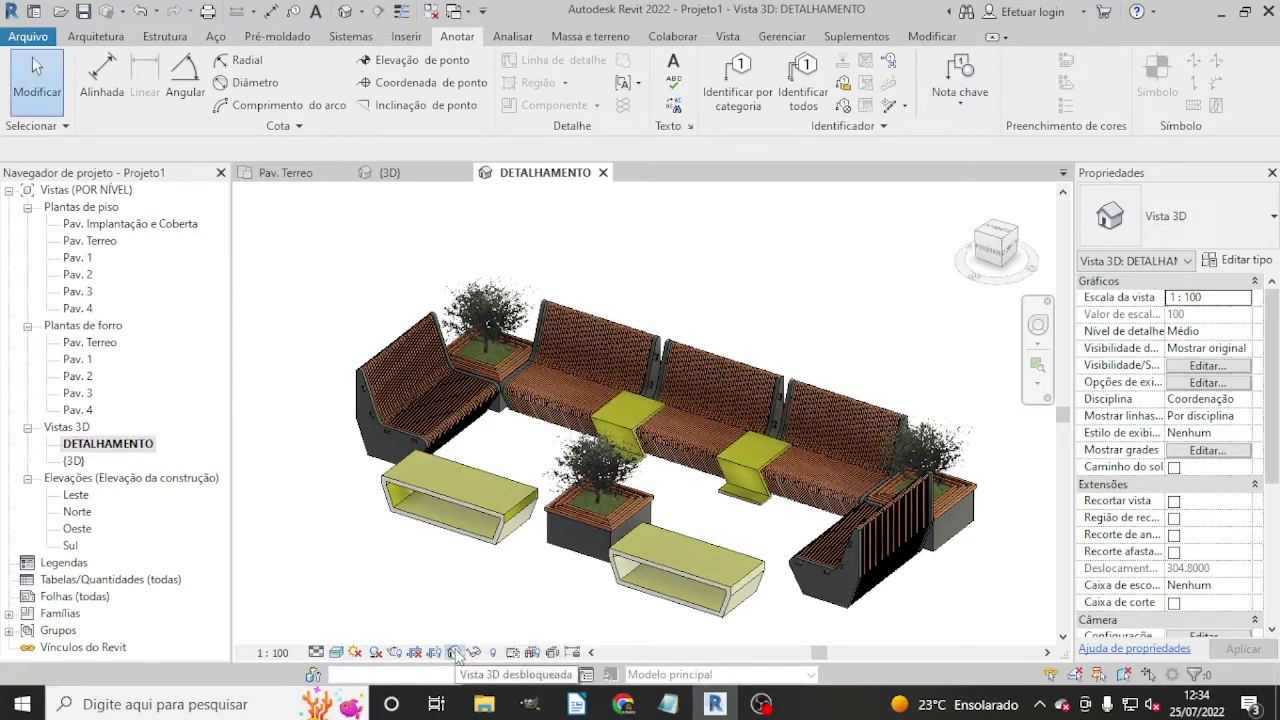
{"action": "left_click", "coordinate": [455, 652]}
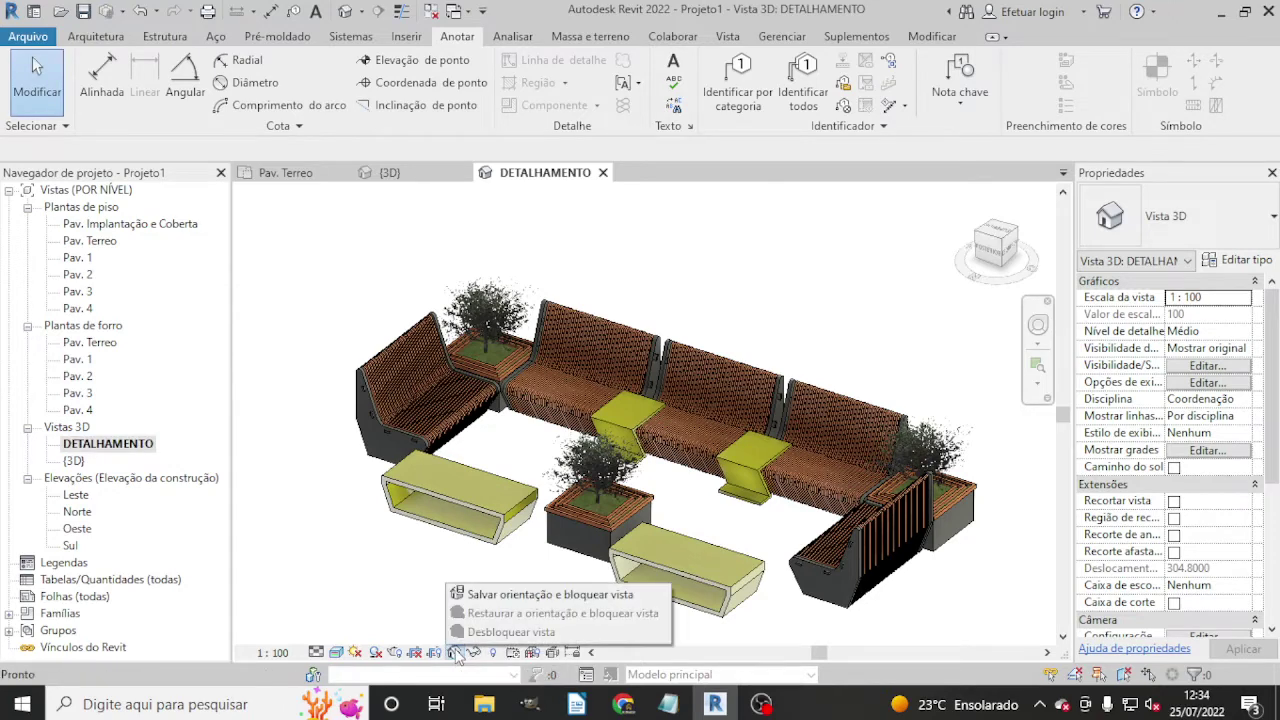
{"action": "left_click", "coordinate": [493, 596]}
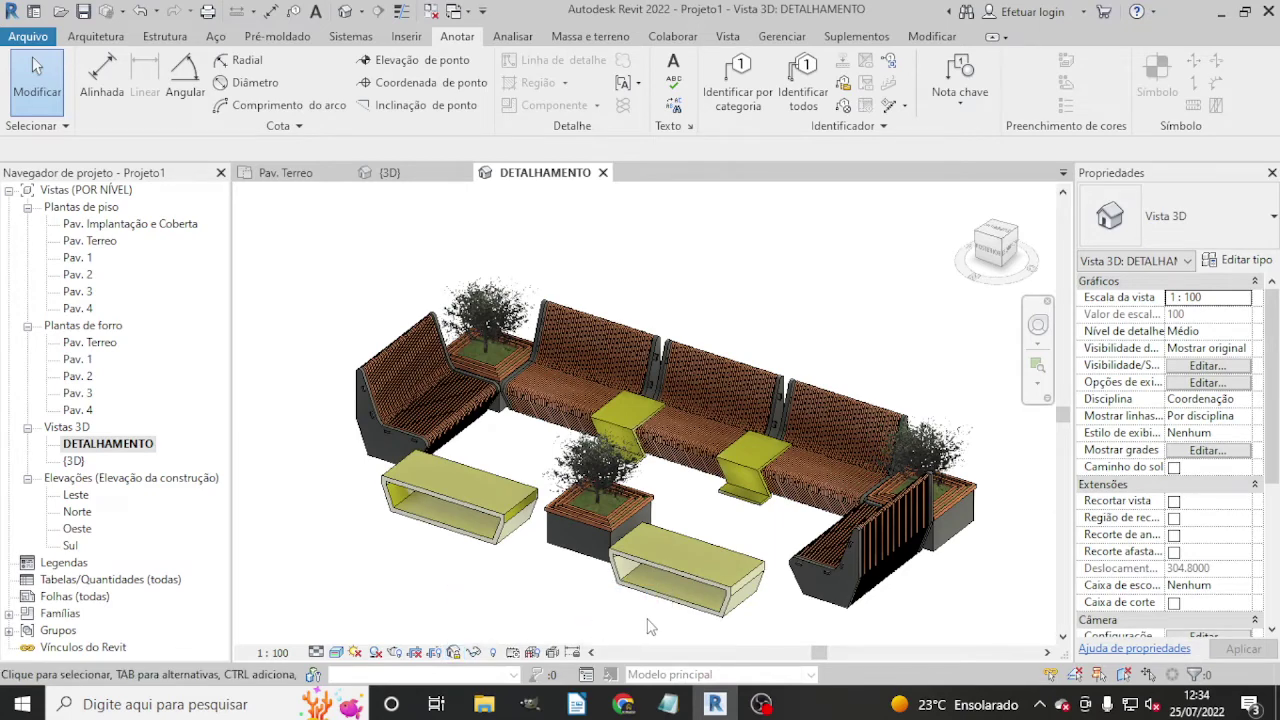
{"action": "middle_click_drag", "start_coordinate": [648, 627], "coordinate": [612, 611]}
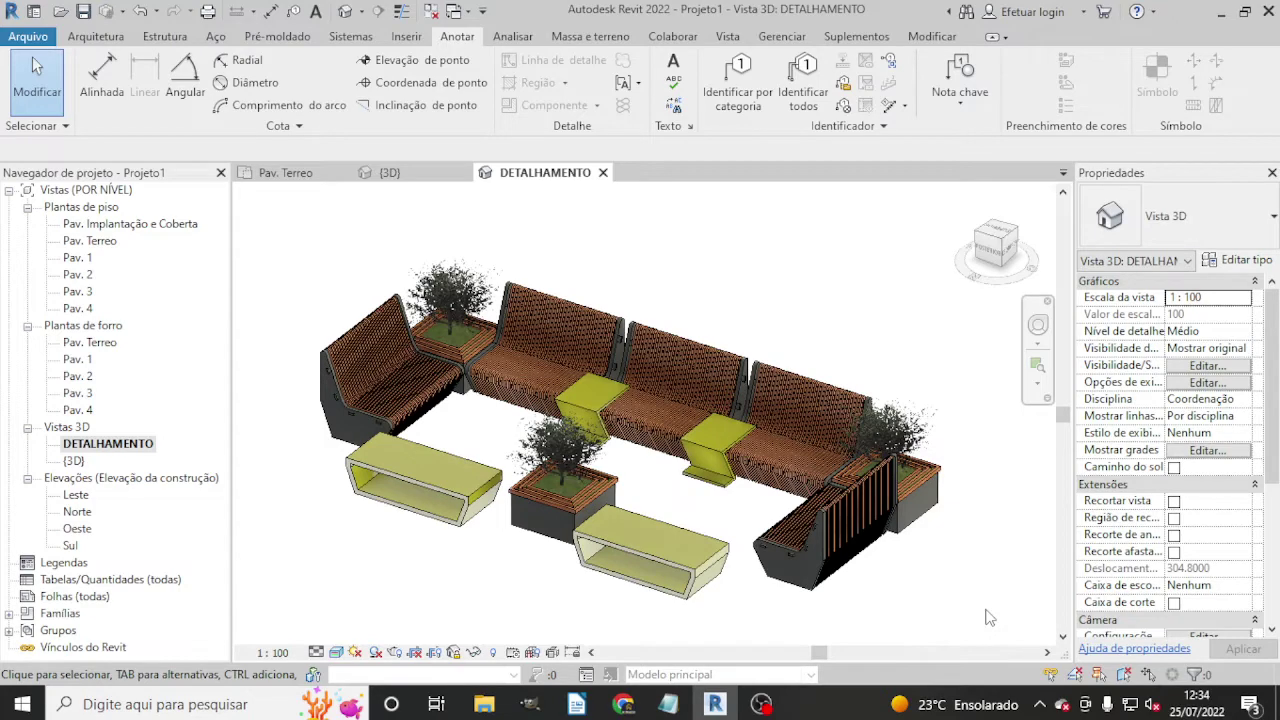
{"action": "left_click", "coordinate": [1038, 366]}
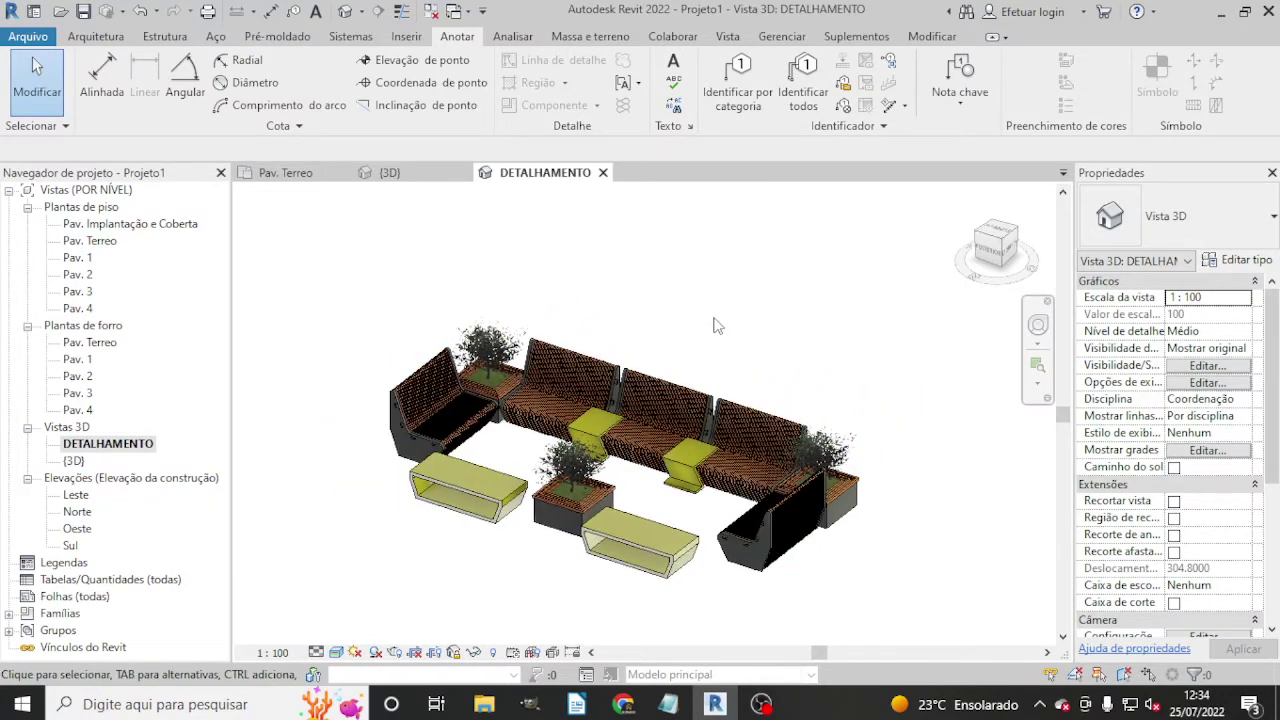
Place an empty leader text note pointing at a back bench.
{"action": "left_click", "coordinate": [316, 14]}
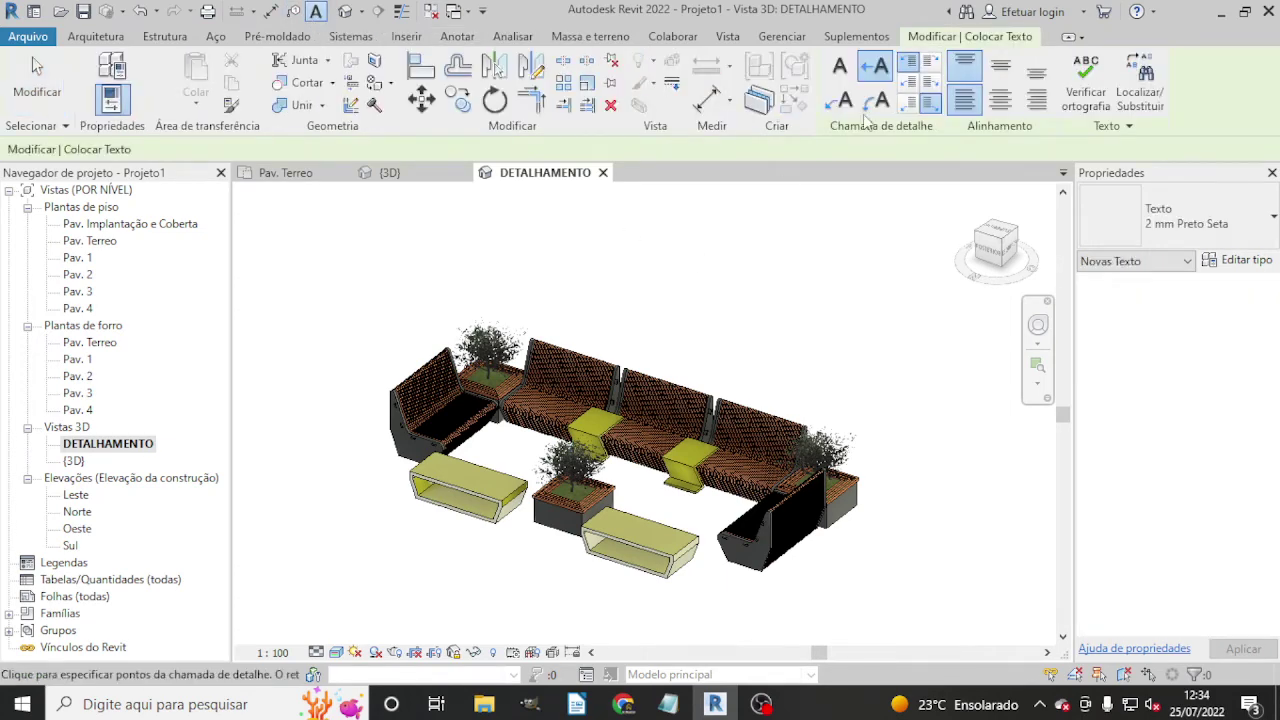
{"action": "left_click", "coordinate": [664, 382]}
{"action": "left_click", "coordinate": [688, 344]}
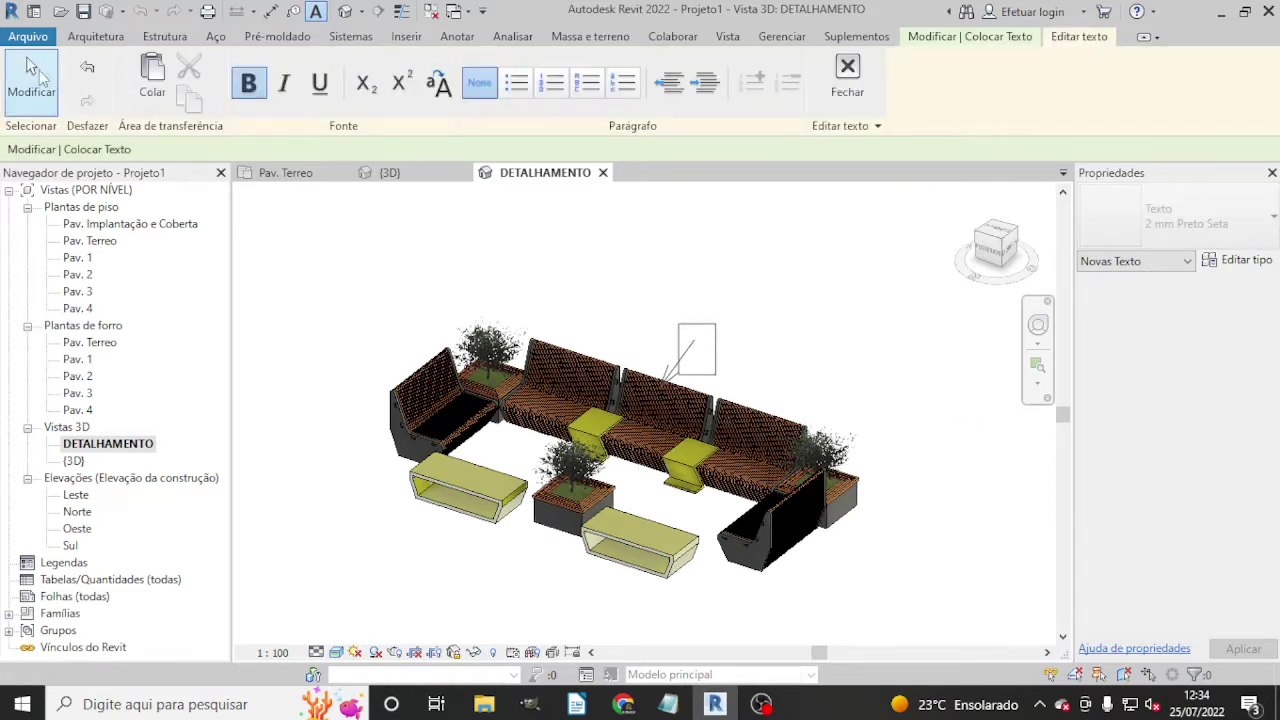
{"action": "left_click", "coordinate": [30, 70]}
Set the view scale to a custom 1:75 ratio.
{"action": "left_click", "coordinate": [284, 653]}
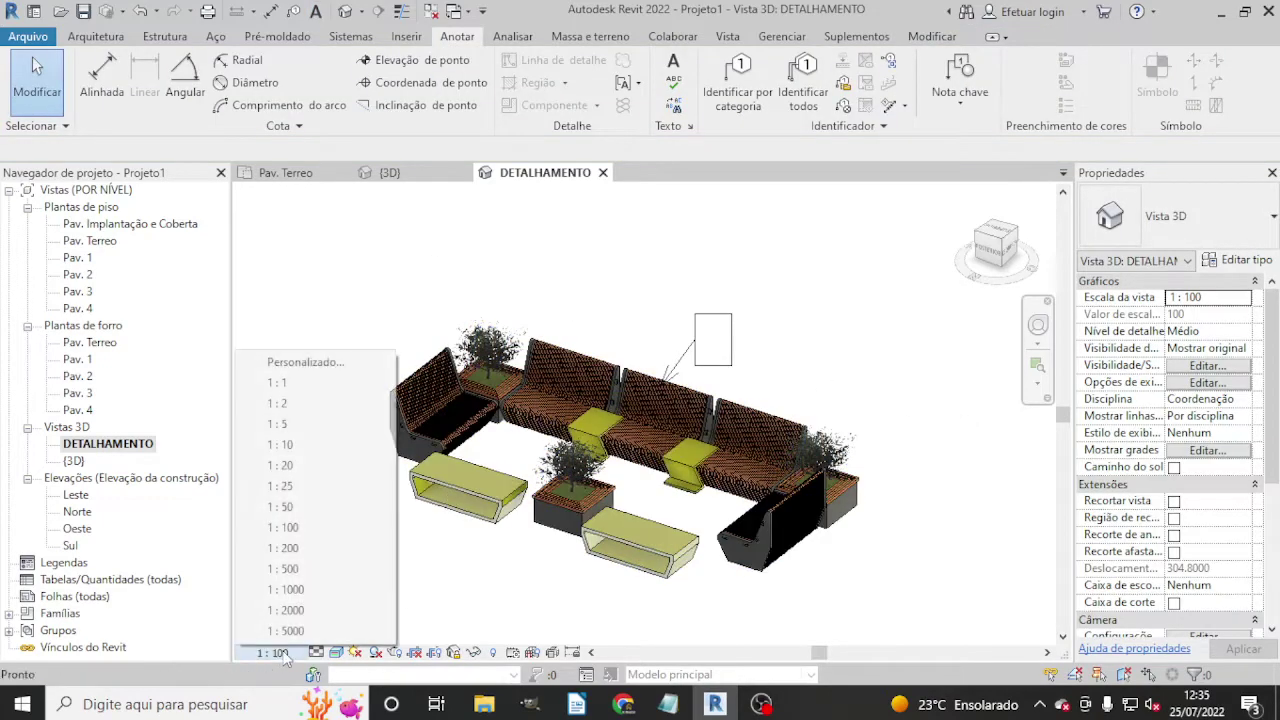
{"action": "left_click", "coordinate": [332, 366]}
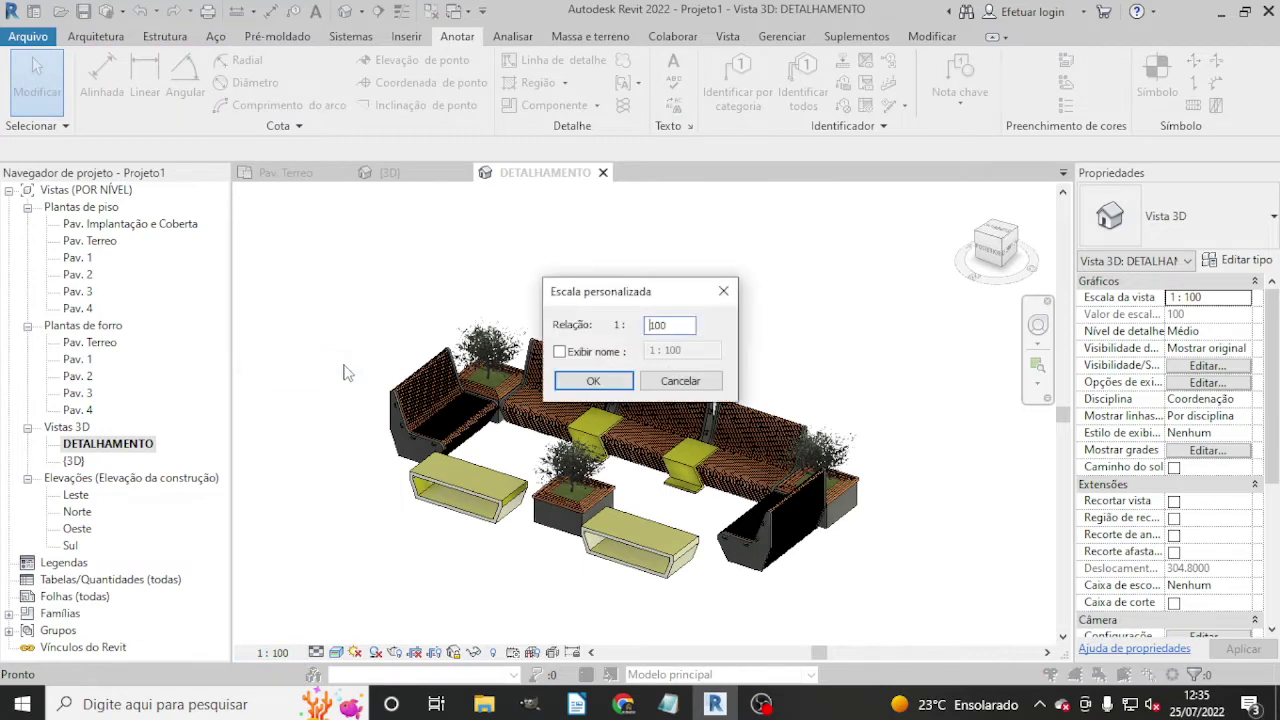
{"action": "left_click_drag", "start_coordinate": [690, 327], "coordinate": [615, 331]}
{"action": "type", "text": "75"}
{"action": "left_click", "coordinate": [566, 381]}
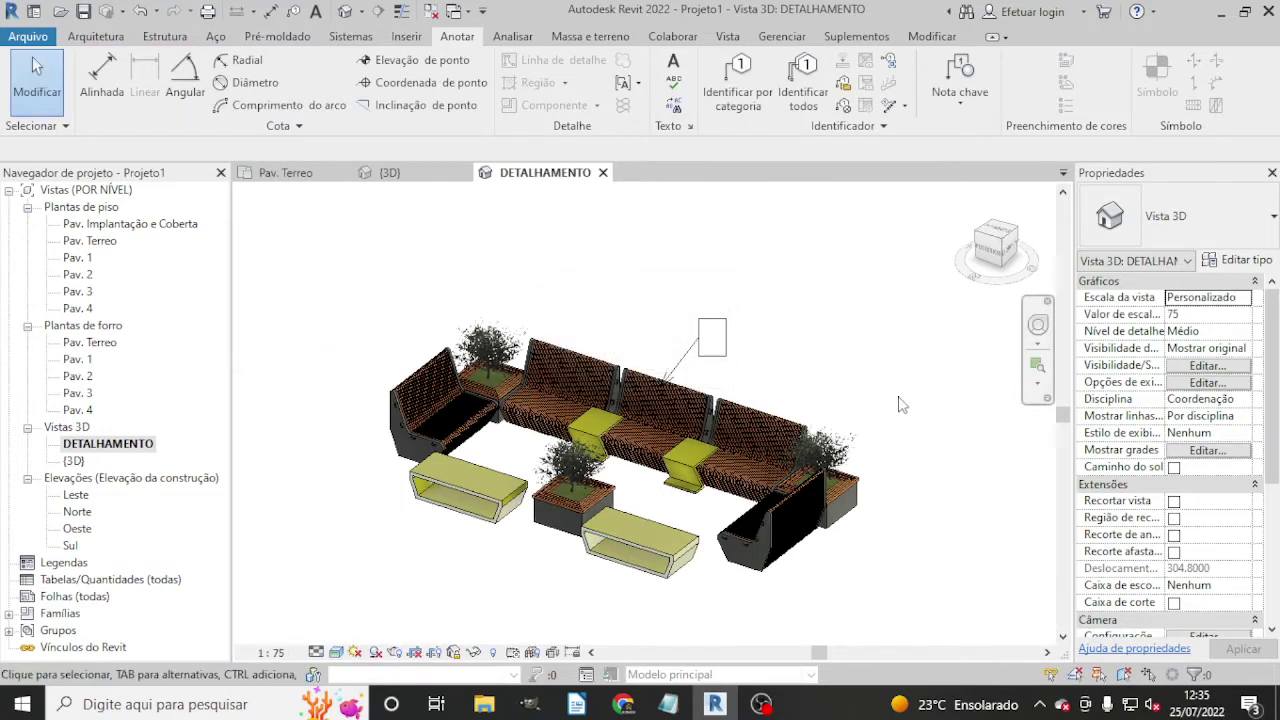
Replace the backrest note's text with RIPAS / DE MADEIRA / IMPERMEABILIZADAS on three lines.
{"action": "left_click", "coordinate": [714, 338]}
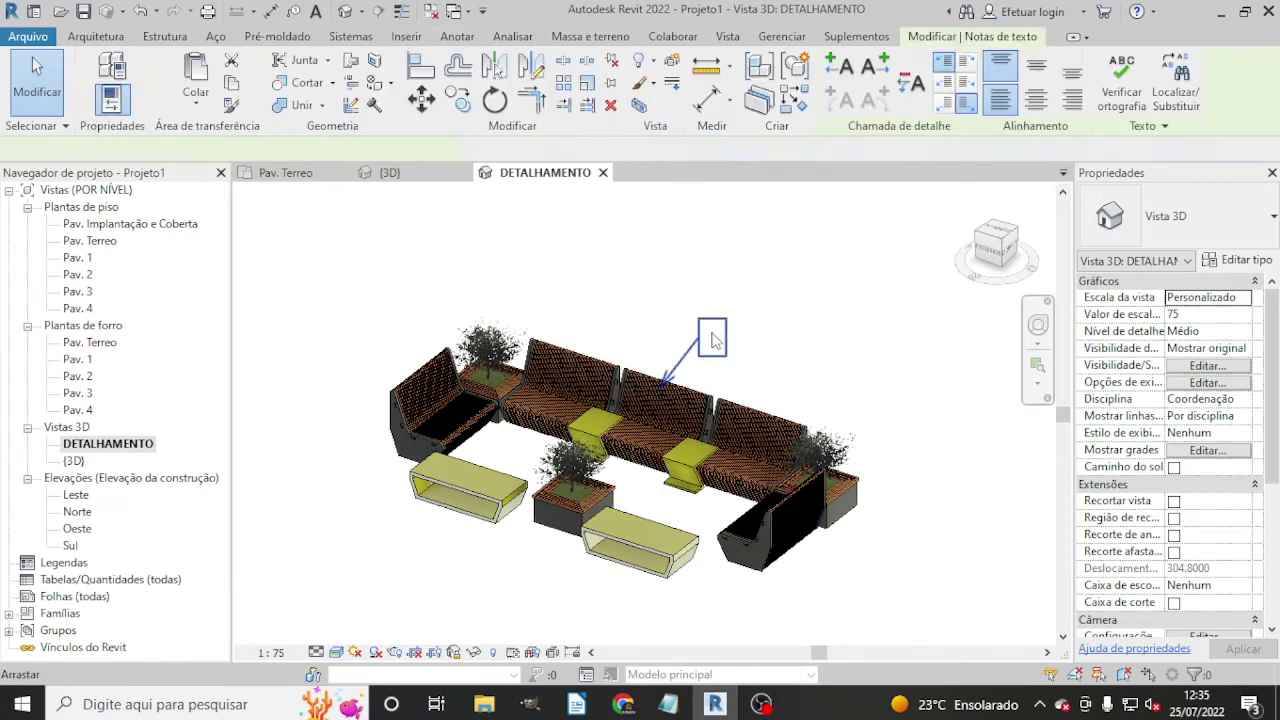
{"action": "double_click", "coordinate": [713, 341]}
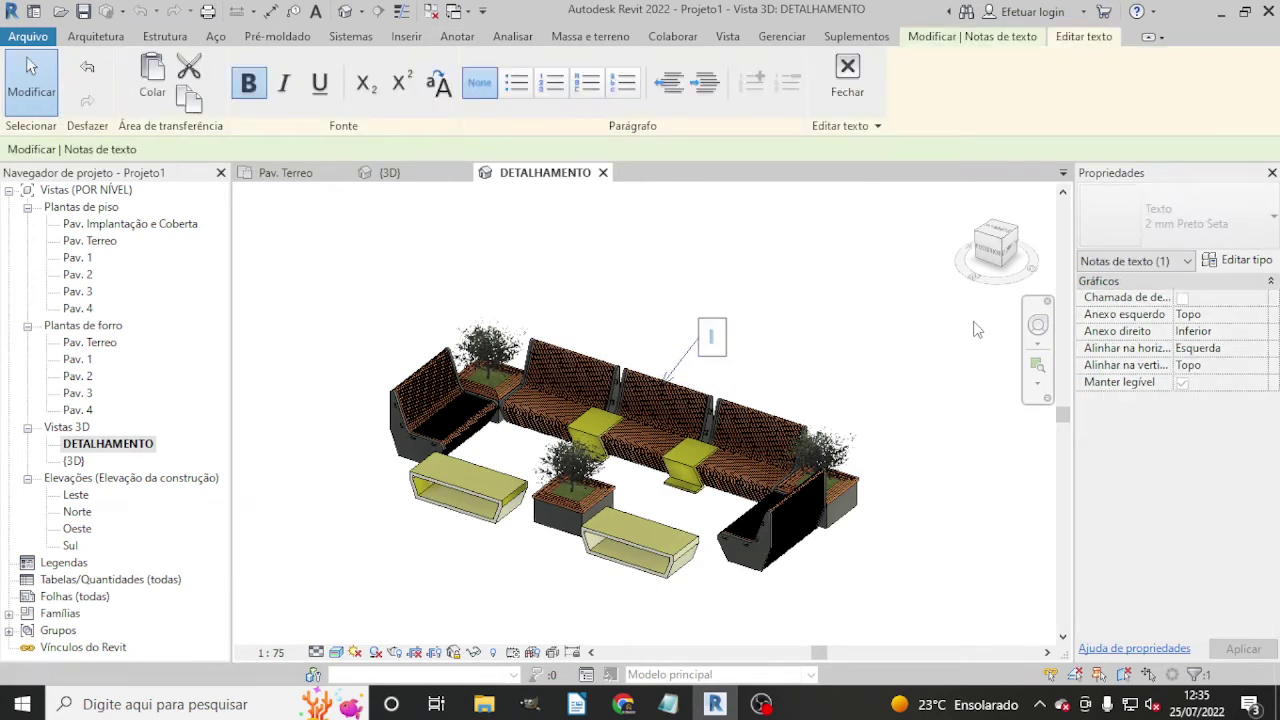
{"action": "key", "text": "Delete"}
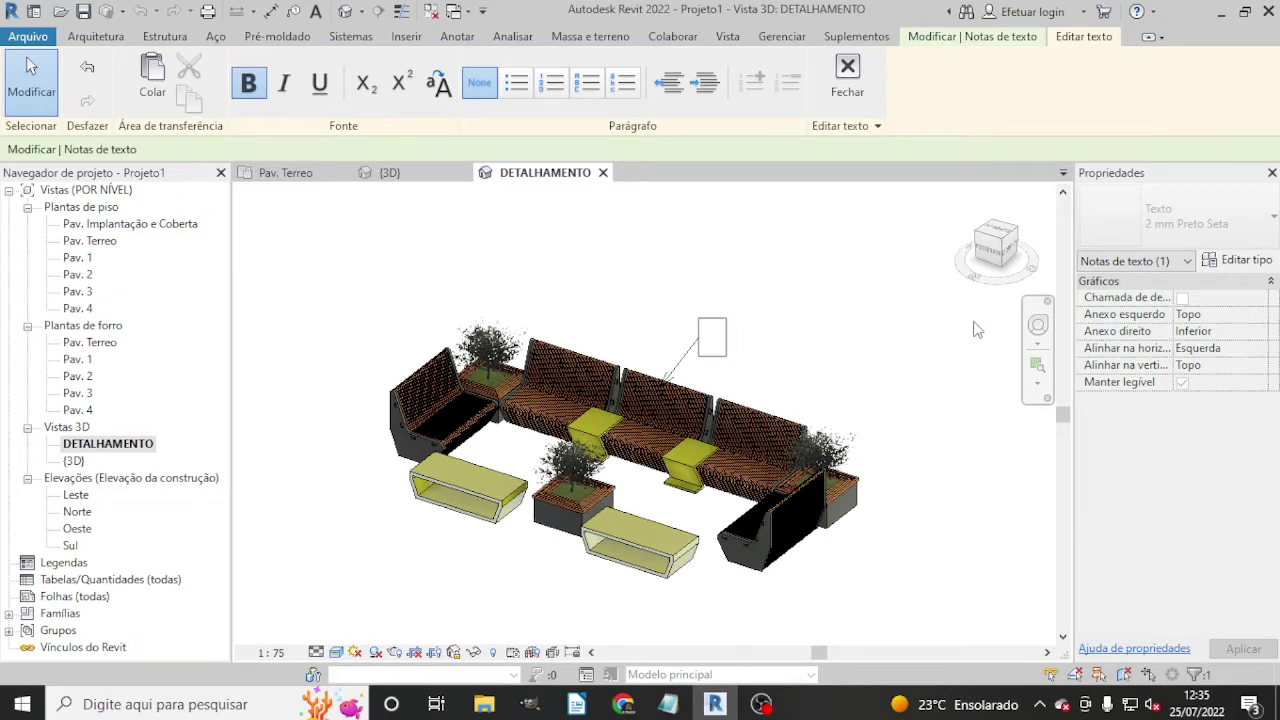
{"action": "type", "text": "RI"}
{"action": "type", "text": "PAS"}
{"action": "key", "text": "Return"}
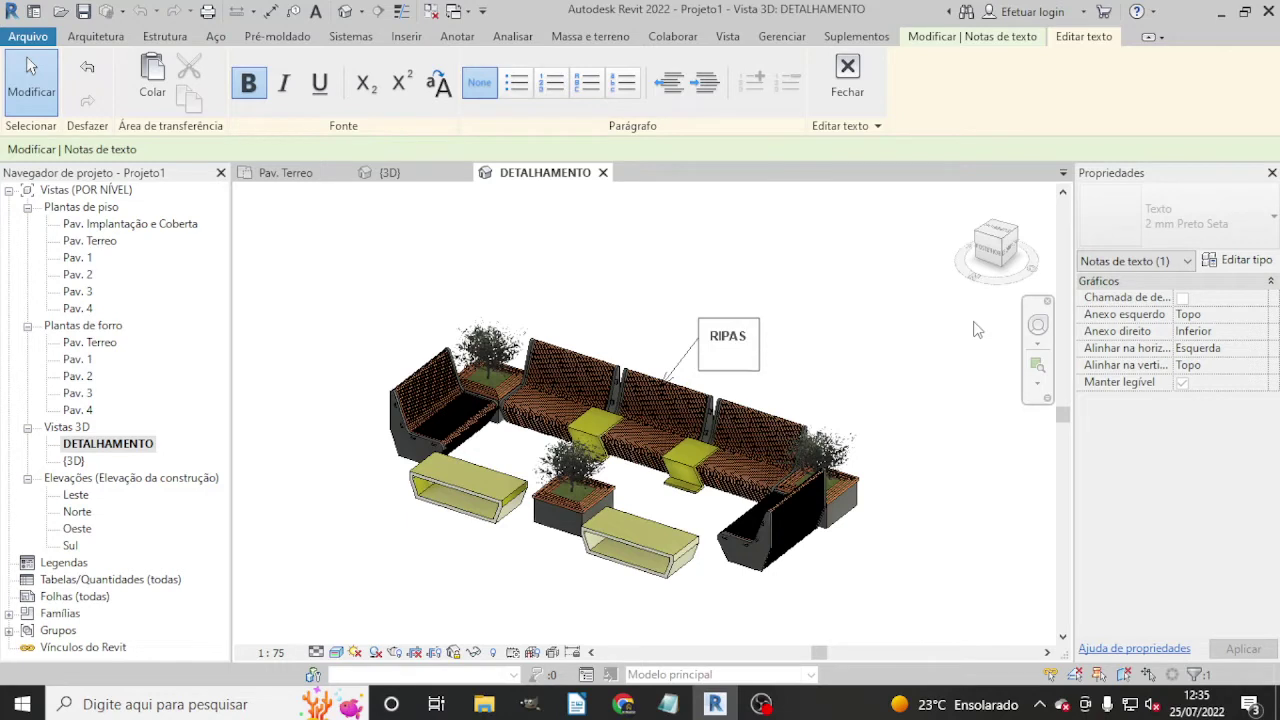
{"action": "type", "text": "DE MADEIRA"}
{"action": "key", "text": "Return"}
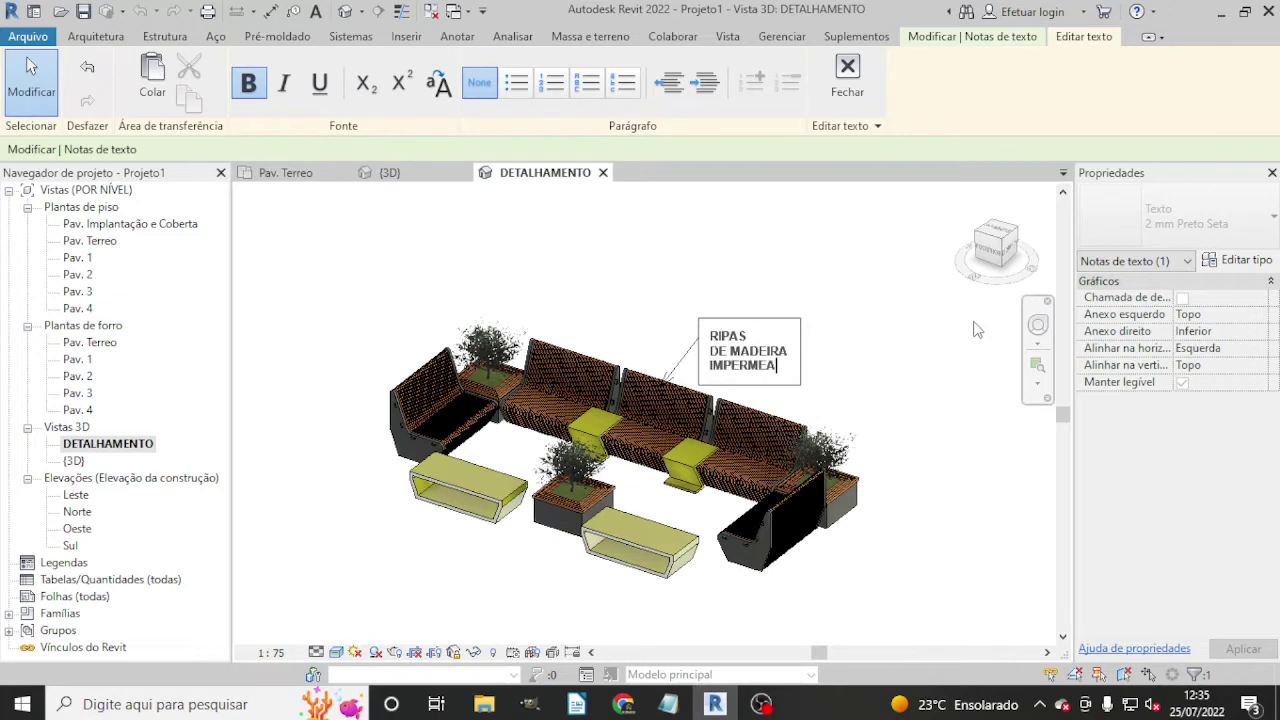
{"action": "type", "text": "BILIZADAS"}
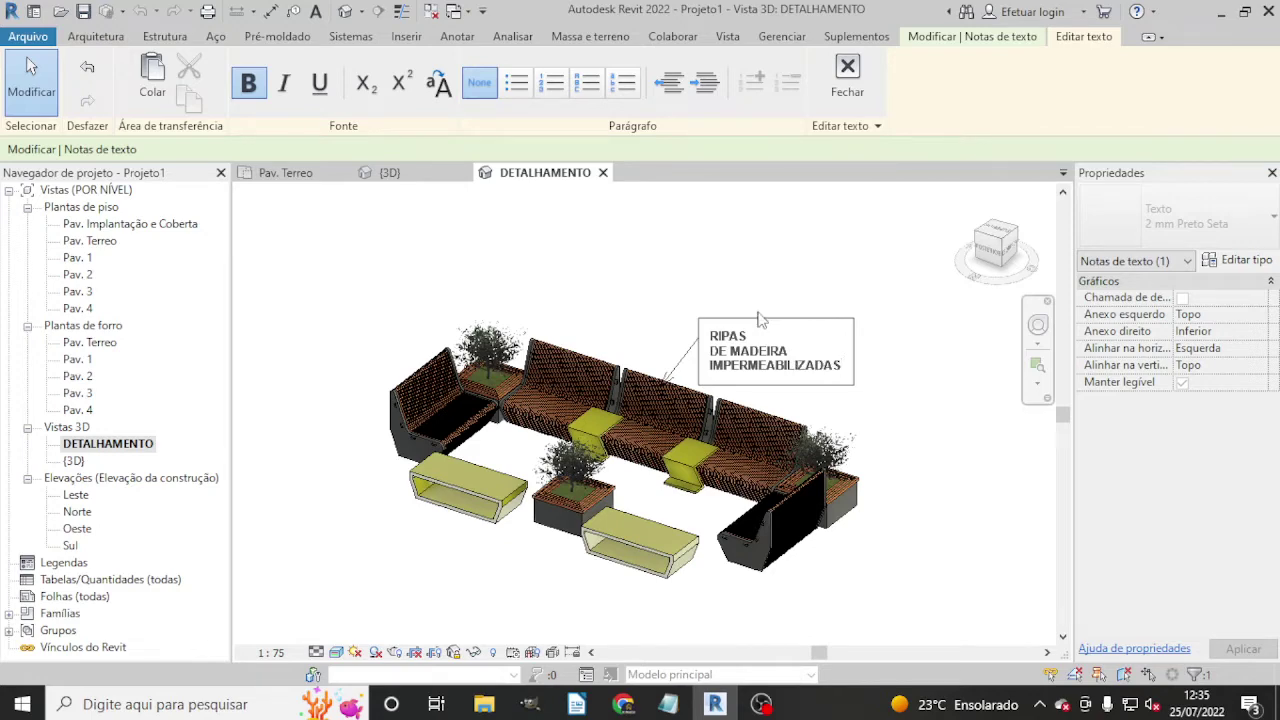
{"action": "left_click", "coordinate": [820, 288]}
Nudge the RIPAS note slightly higher above the slats, then deselect it.
{"action": "left_click_drag", "start_coordinate": [720, 338], "coordinate": [720, 328]}
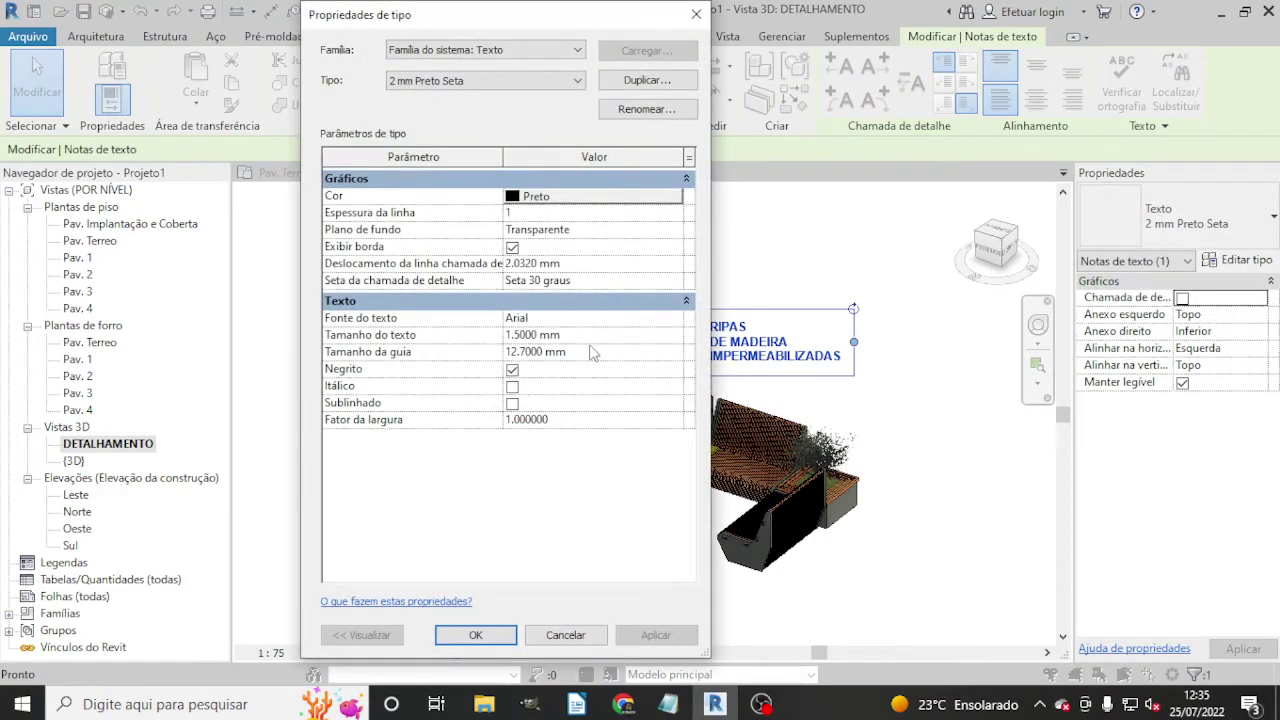
{"action": "left_click", "coordinate": [696, 14]}
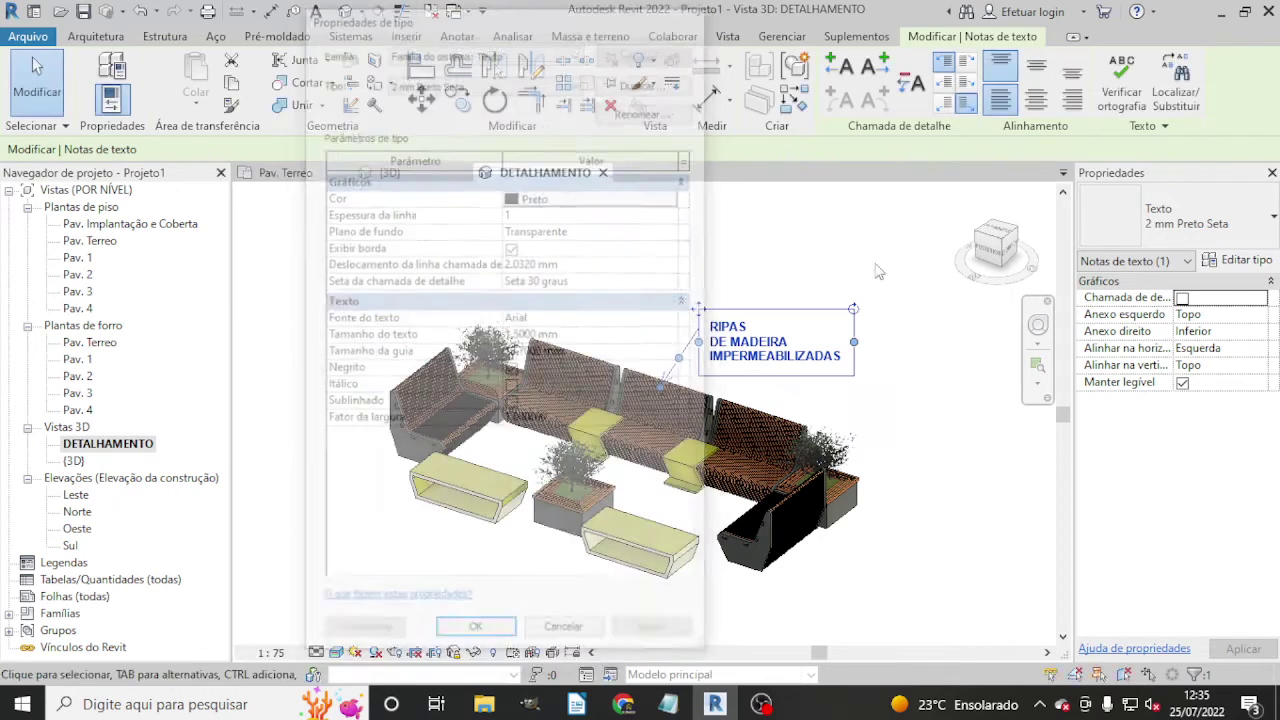
{"action": "key", "text": "Escape"}
{"action": "mouse_move", "coordinate": [855, 460]}
{"action": "middle_mouse_down", "text": "shift"}
{"action": "mouse_move", "coordinate": [739, 400]}
{"action": "mouse_move", "coordinate": [771, 443]}
{"action": "middle_mouse_up", "text": "shift"}
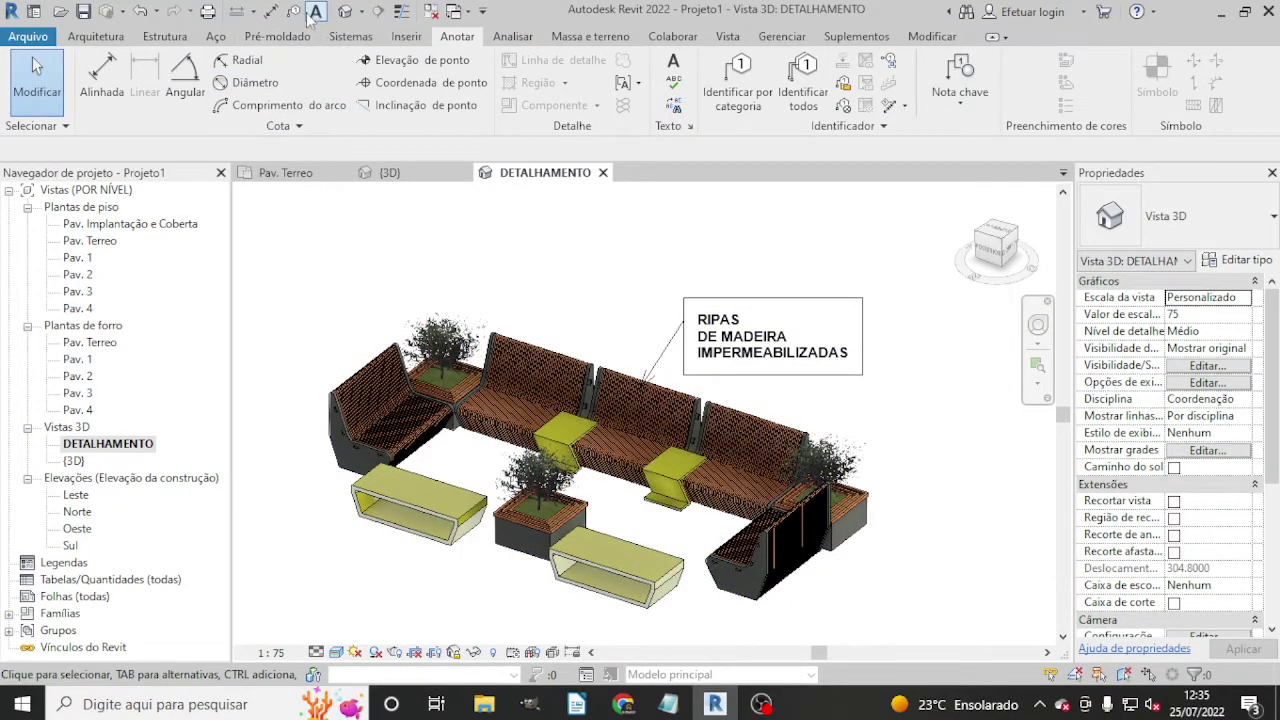
Place a leader note at the right chair's base reading ESTRUTURA DE CONCRETO.
{"action": "left_click", "coordinate": [312, 14]}
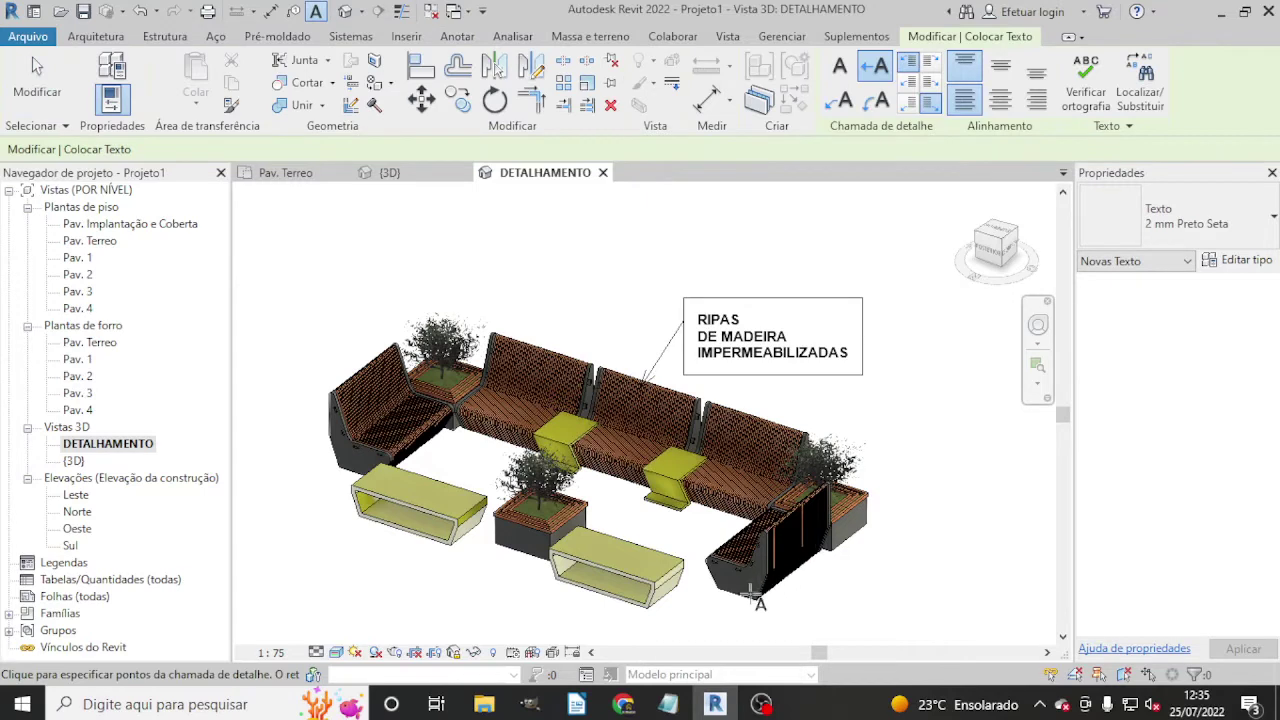
{"action": "left_click", "coordinate": [758, 598]}
{"action": "left_click", "coordinate": [785, 593]}
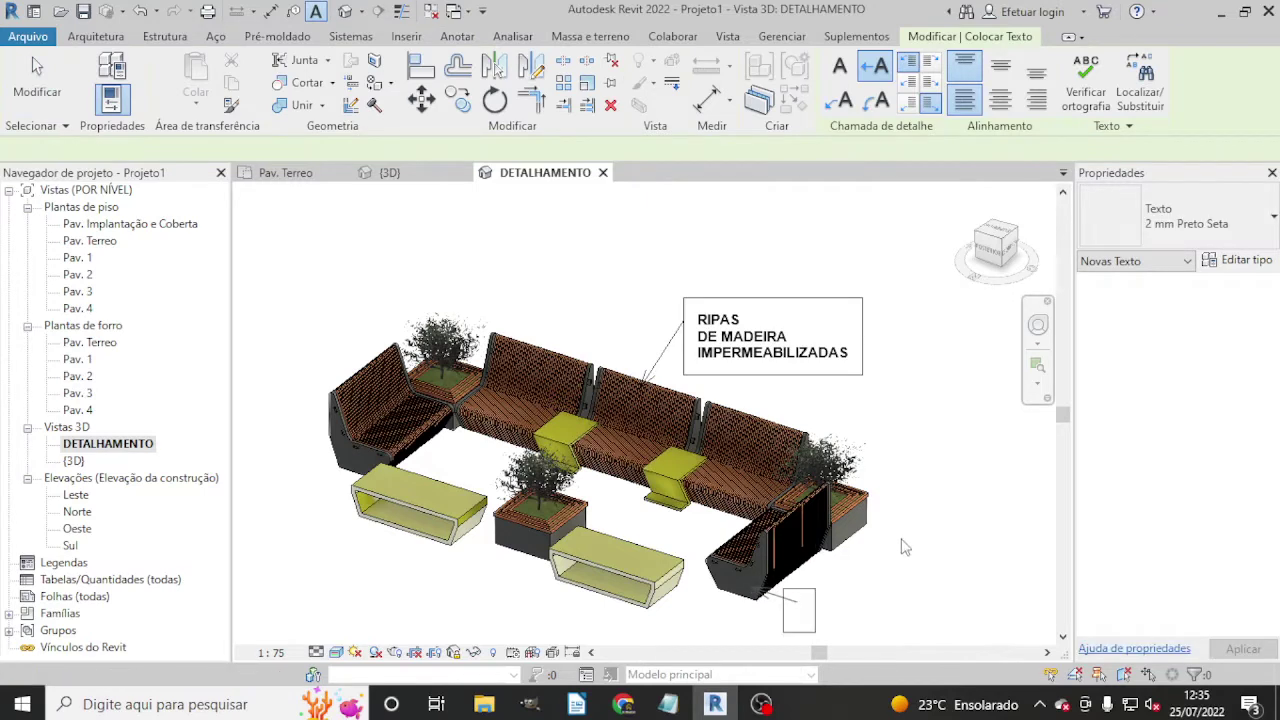
{"action": "type", "text": "E"}
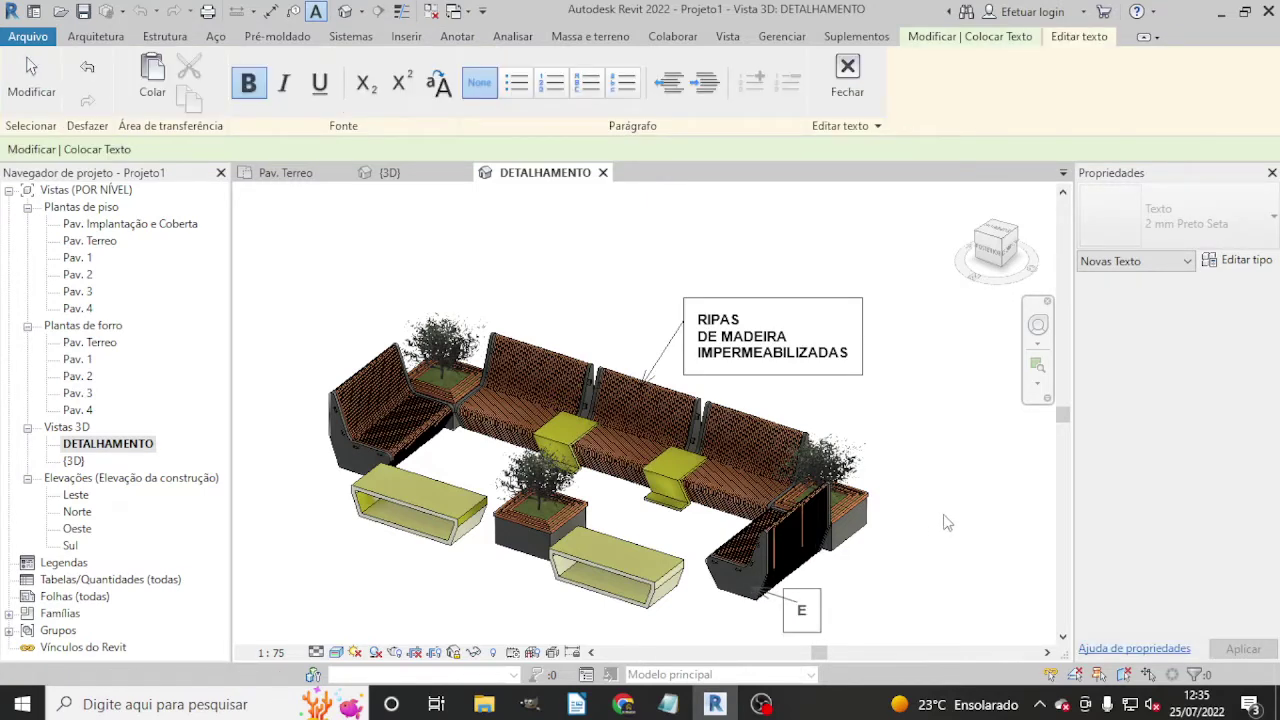
{"action": "type", "text": "X"}
{"action": "type", "text": "TRU"}
{"action": "type", "text": "RA"}
{"action": "key", "text": "BackSpace"}
{"action": "key", "text": "BackSpace"}
{"action": "type", "text": "TURA"}
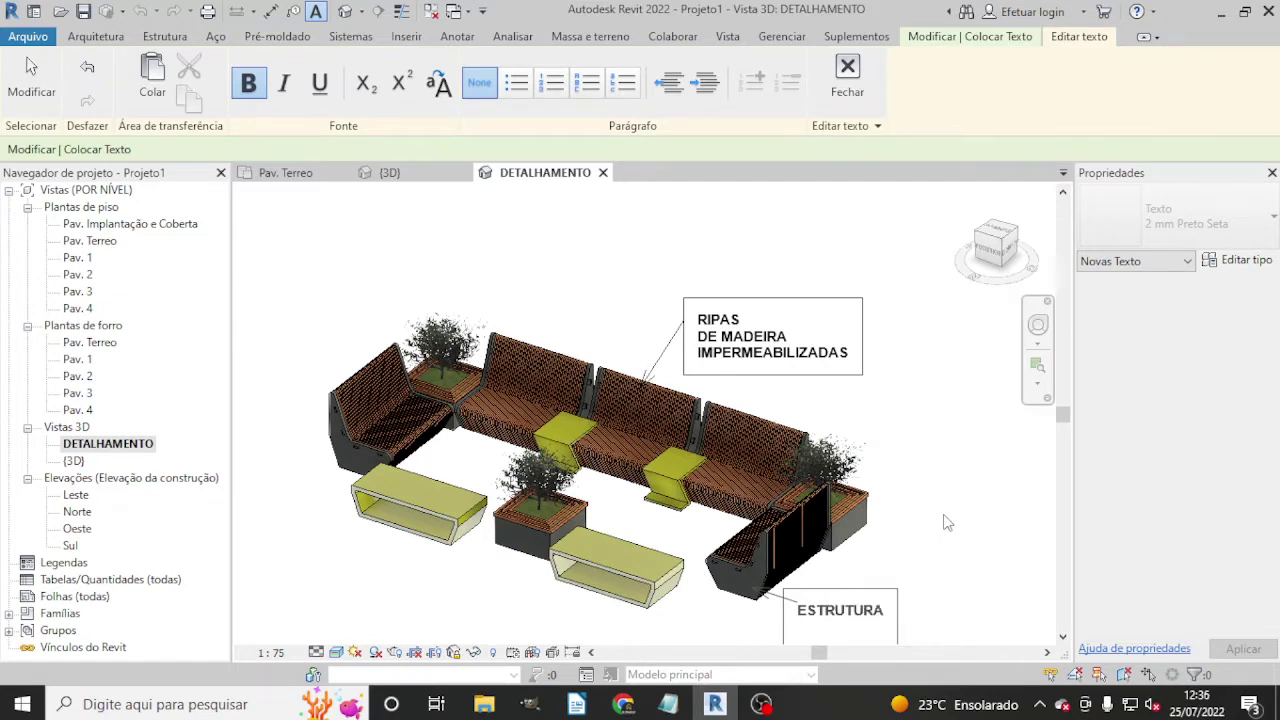
{"action": "type", "text": " DE CONCREOT"}
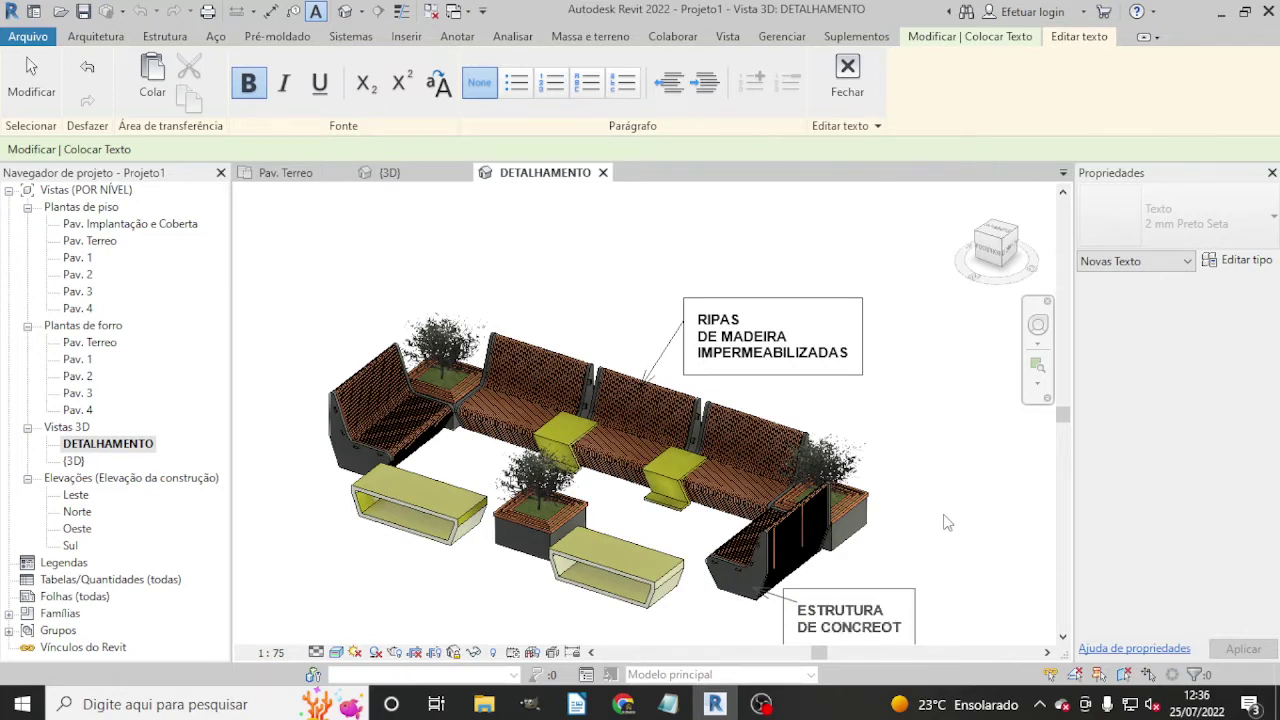
{"action": "key", "text": "BackSpace"}
{"action": "key", "text": "BackSpace"}
{"action": "type", "text": "TO"}
Complete the chair-base note with PRÉ-MOLDADO and finish editing it.
{"action": "middle_click_drag", "start_coordinate": [945, 517], "coordinate": [897, 510]}
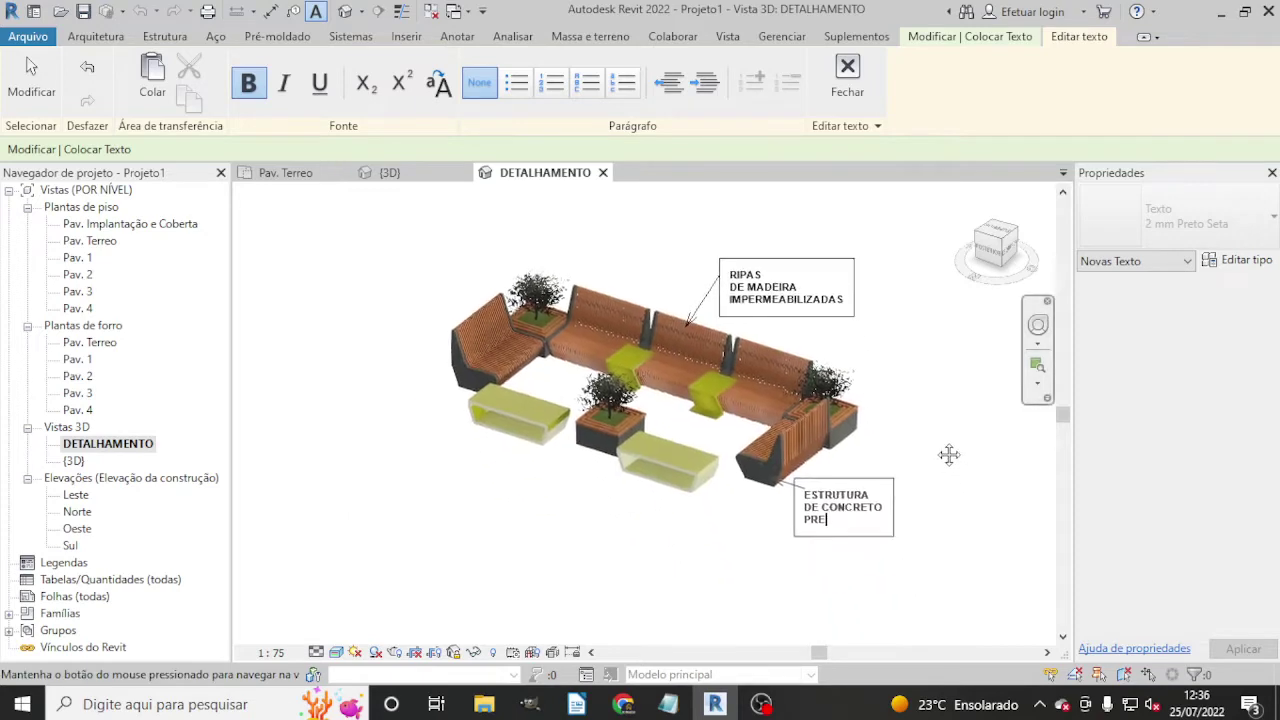
{"action": "scroll", "coordinate": [897, 510], "scroll_direction": "up", "scroll_amount": 1}
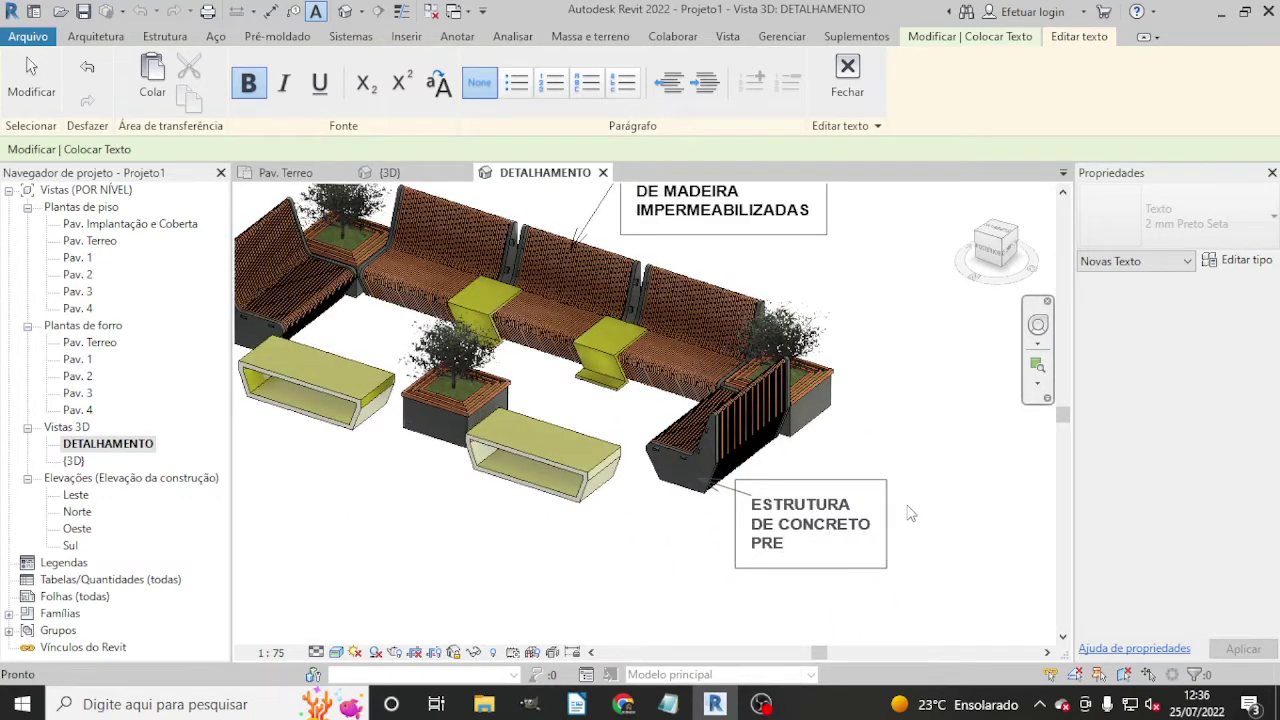
{"action": "type", "text": "É MO"}
{"action": "type", "text": "DA"}
{"action": "type", "text": "DO"}
{"action": "left_click", "coordinate": [971, 449]}
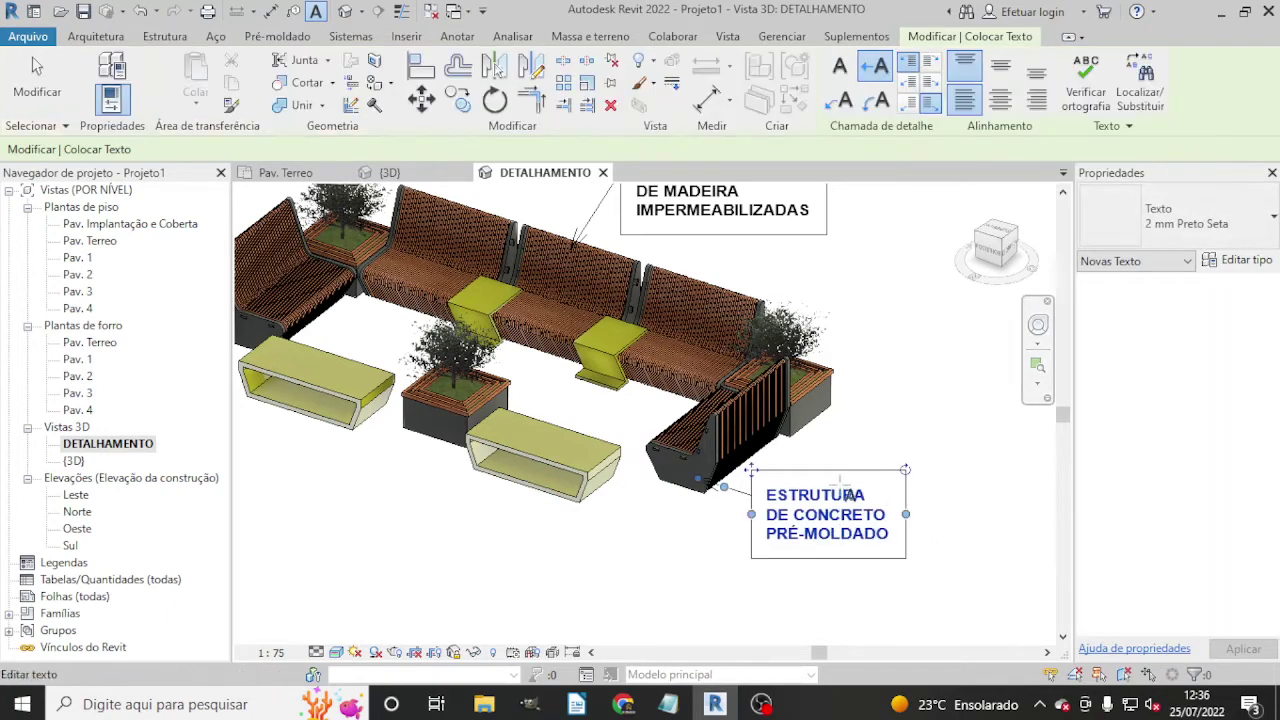
{"action": "left_click", "coordinate": [36, 80]}
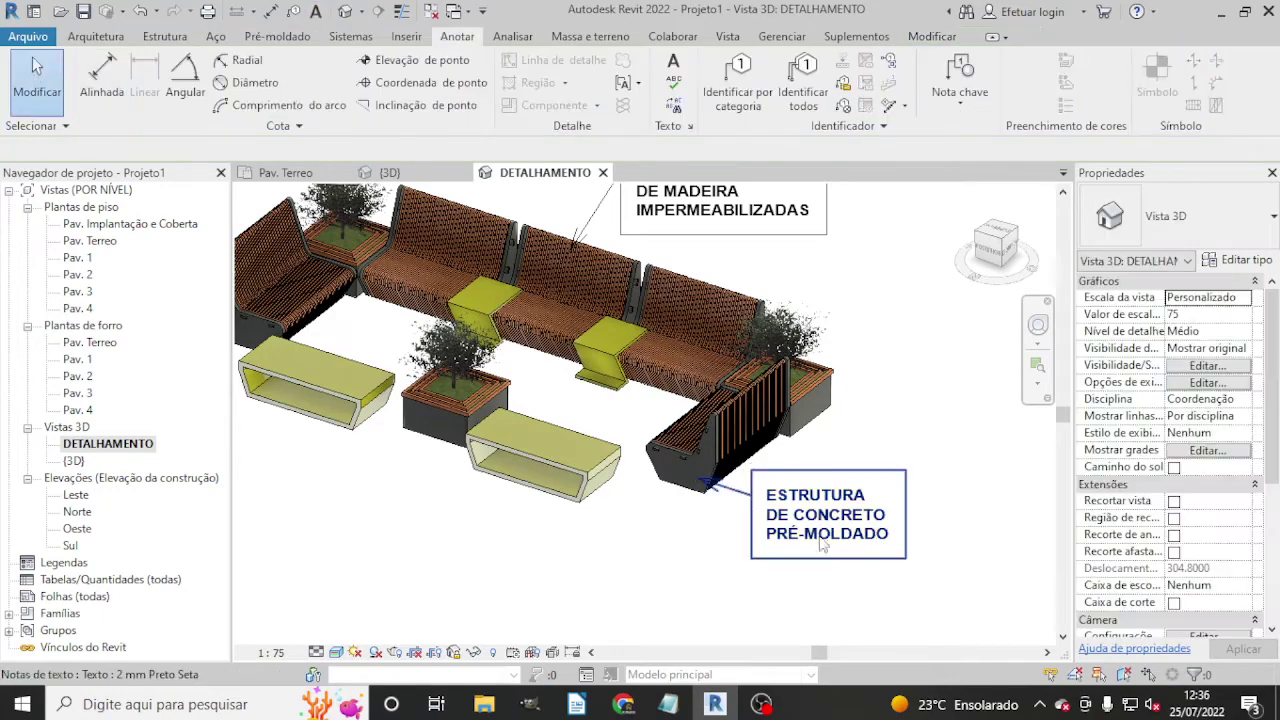
{"action": "scroll", "coordinate": [754, 446], "scroll_direction": "up", "scroll_amount": 4}
{"action": "scroll", "coordinate": [756, 446], "scroll_direction": "up", "scroll_amount": 2}
{"action": "scroll", "coordinate": [762, 450], "scroll_direction": "up", "scroll_amount": 2}
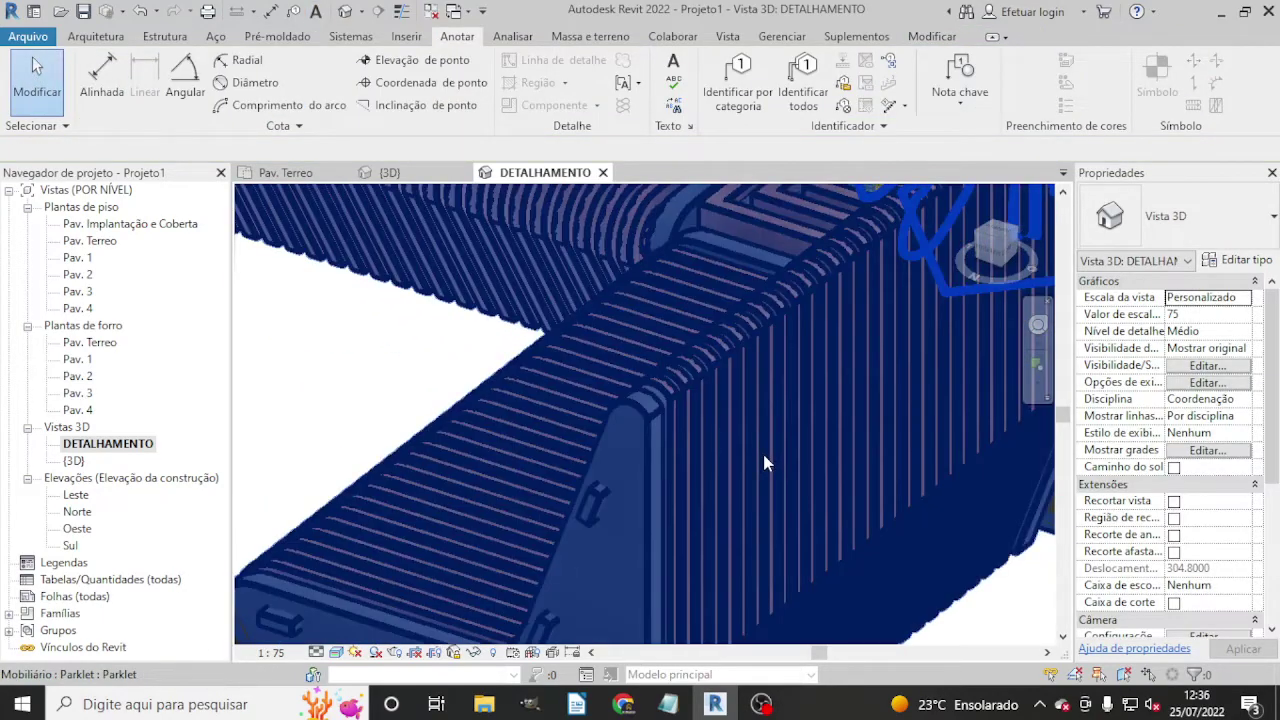
{"action": "scroll", "coordinate": [951, 515], "scroll_direction": "down", "scroll_amount": 3}
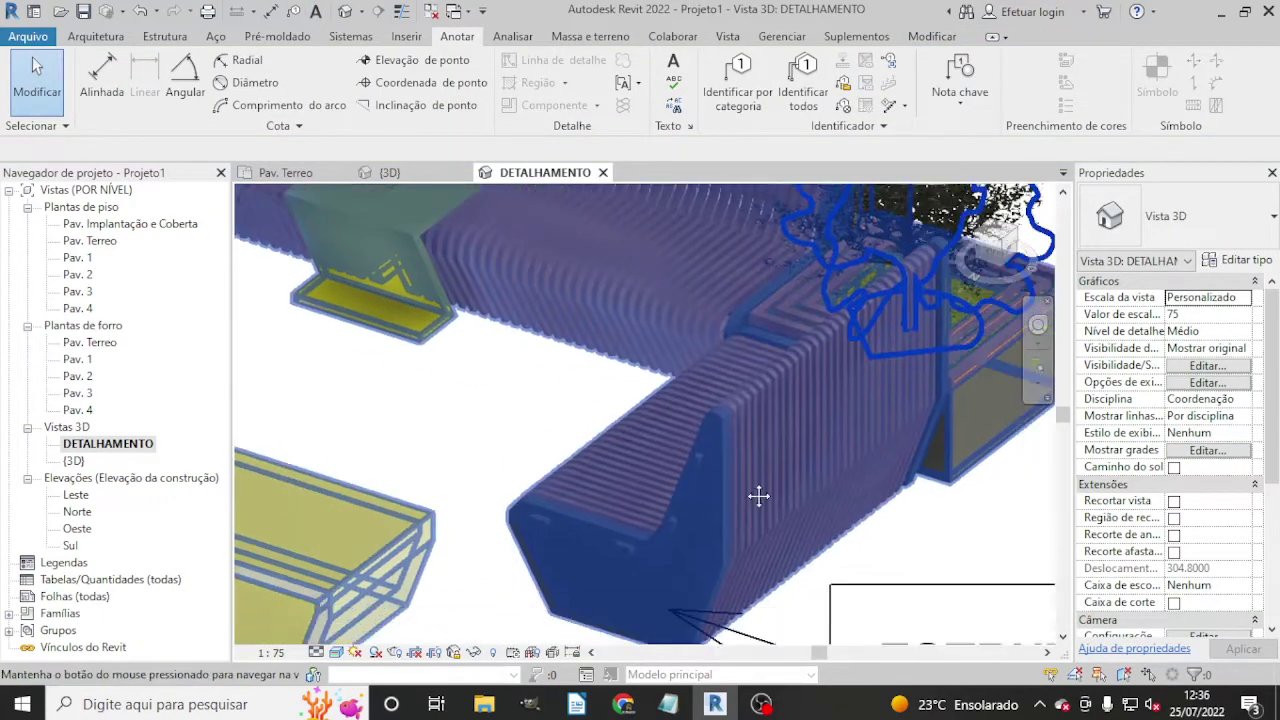
{"action": "scroll", "coordinate": [707, 558], "scroll_direction": "down", "scroll_amount": 1}
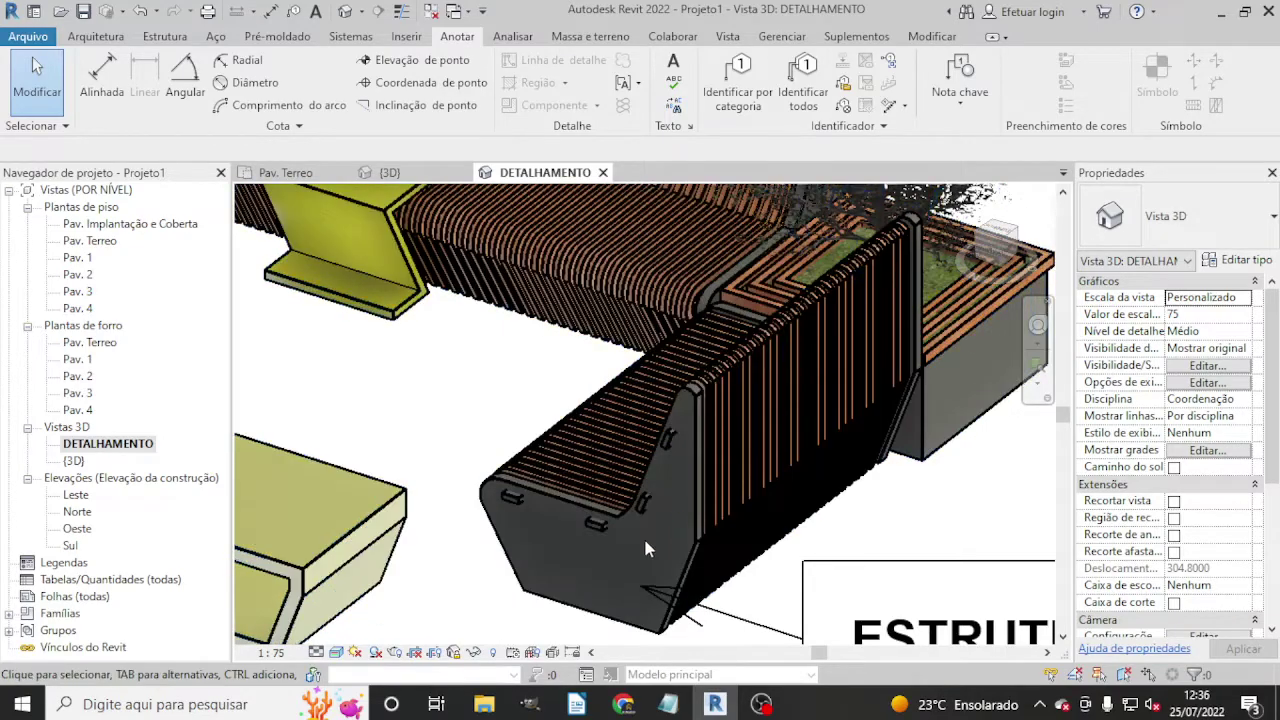
{"action": "scroll", "coordinate": [688, 504], "scroll_direction": "down", "scroll_amount": 6}
{"action": "scroll", "coordinate": [702, 514], "scroll_direction": "down", "scroll_amount": 2}
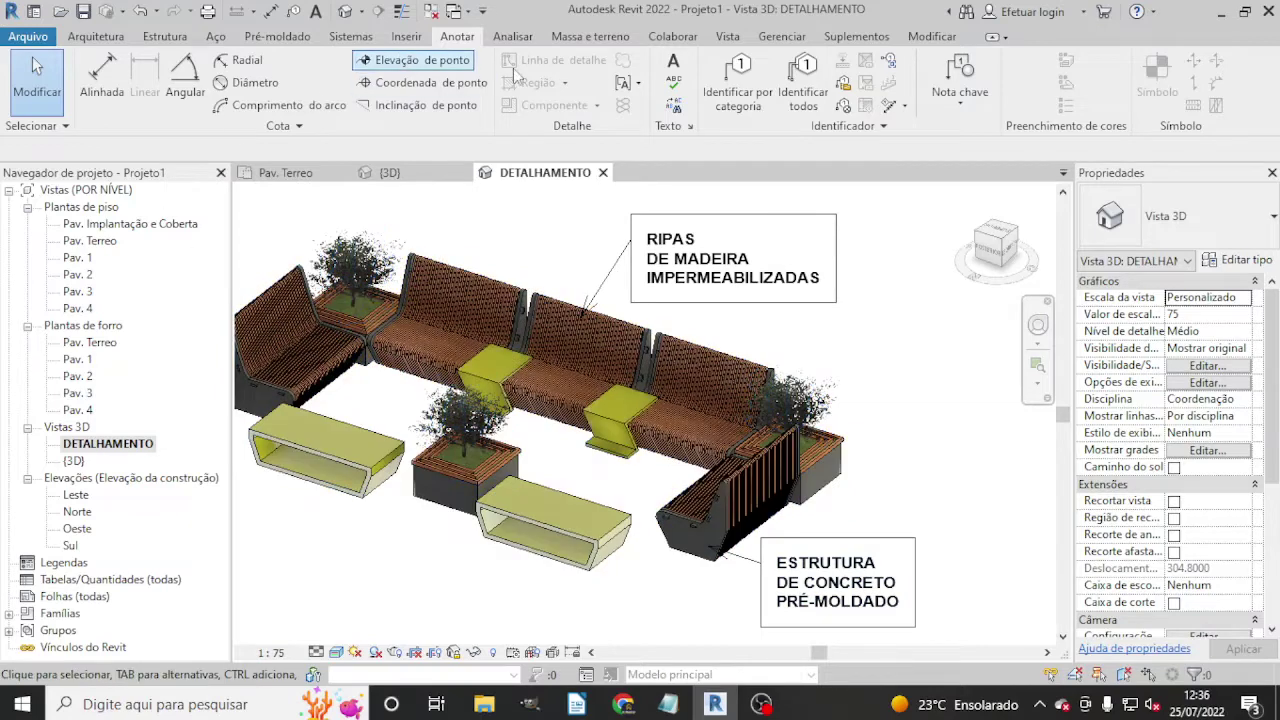
Add a leader note on the right-hand planter reading VASO / CONCRETO / COM TERRA.
{"action": "left_click", "coordinate": [322, 12]}
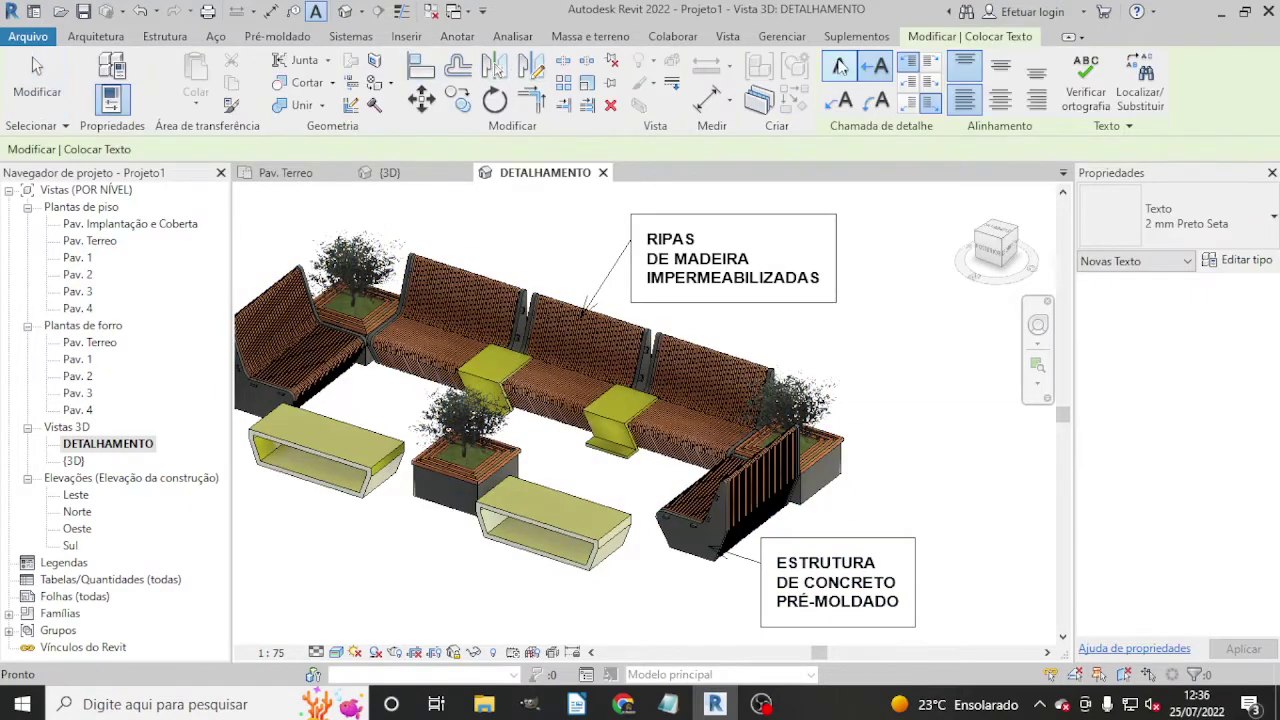
{"action": "left_click", "coordinate": [846, 462]}
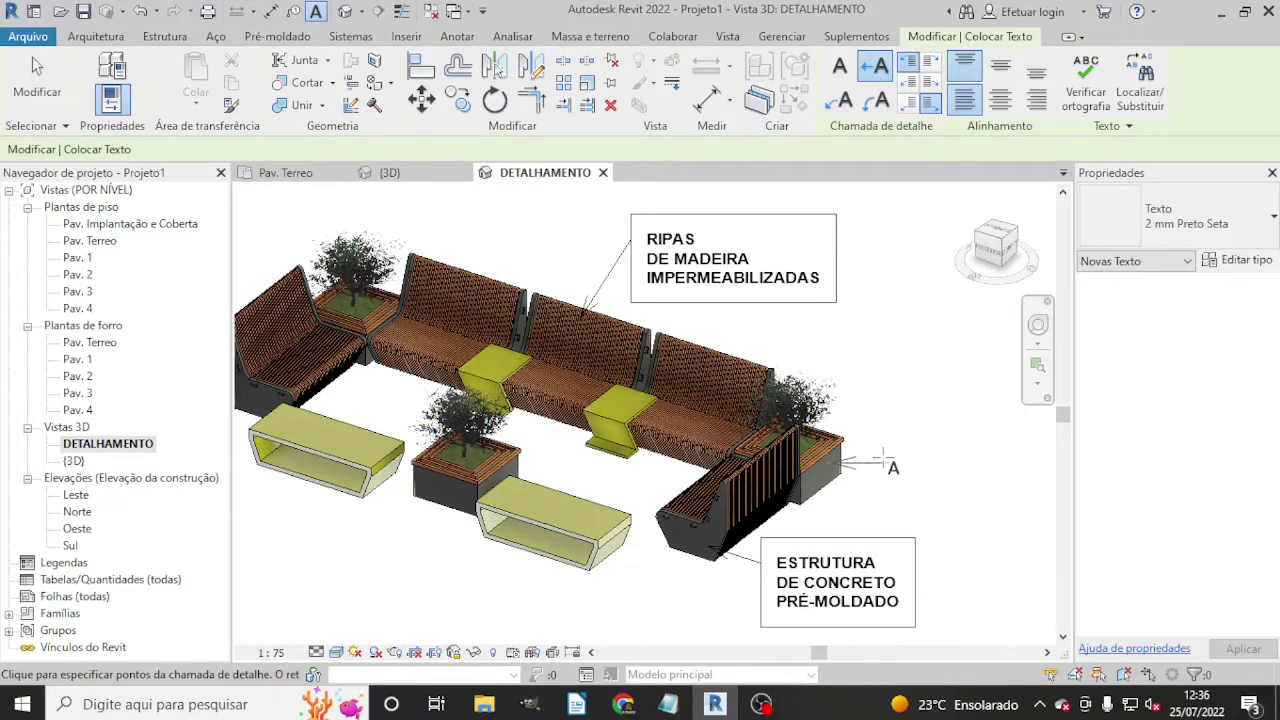
{"action": "left_click", "coordinate": [867, 464]}
{"action": "type", "text": "VASO"}
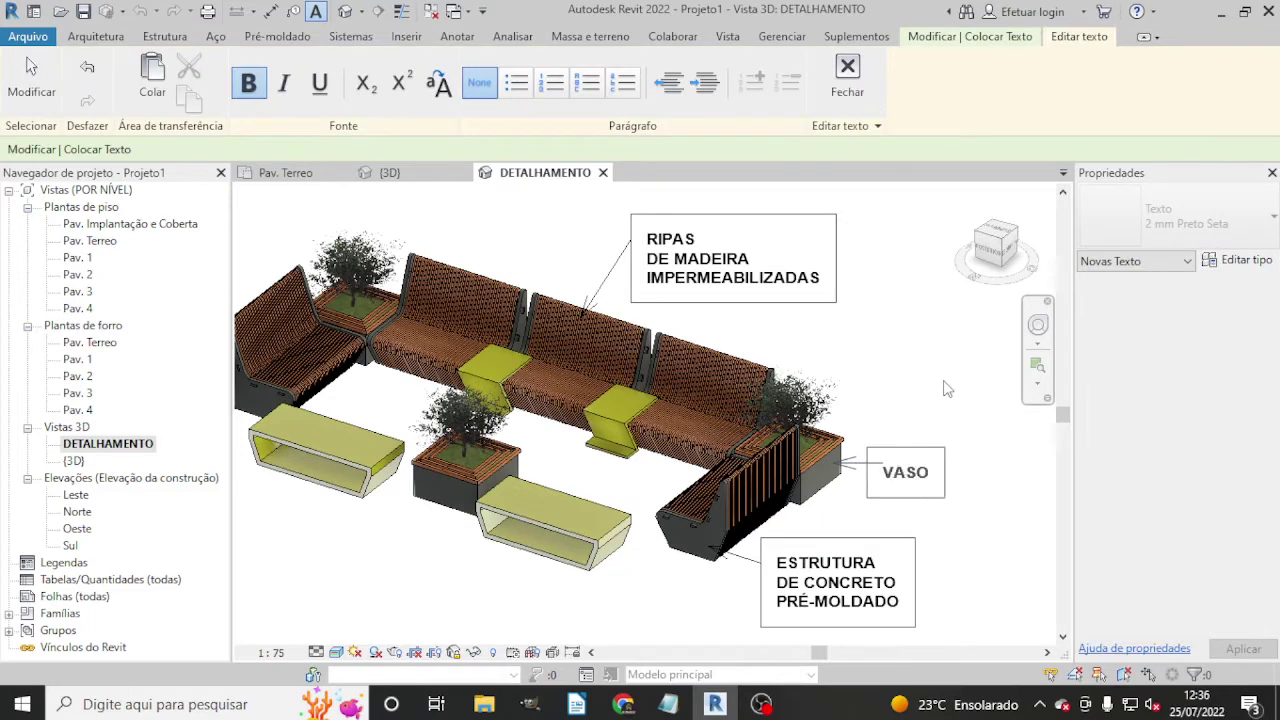
{"action": "key", "text": "Return"}
{"action": "type", "text": "CONCRET"}
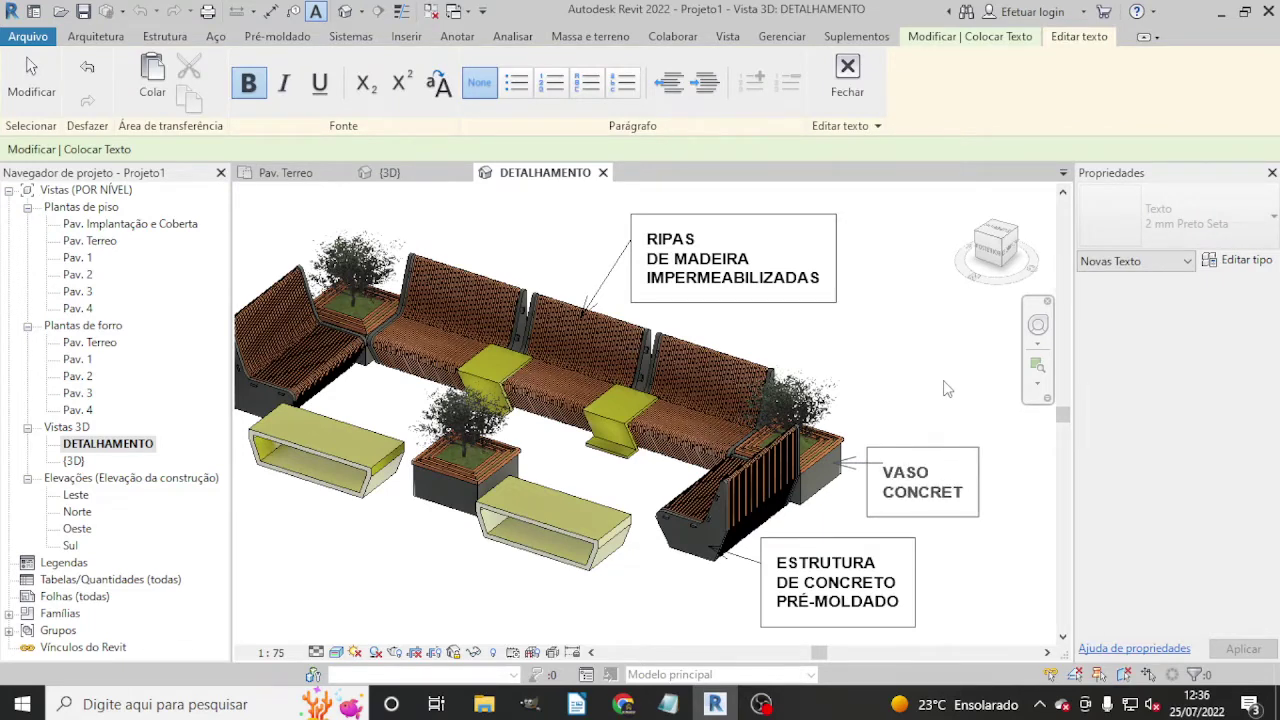
{"action": "type", "text": "O"}
{"action": "key", "text": "Return"}
{"action": "type", "text": "COM TER"}
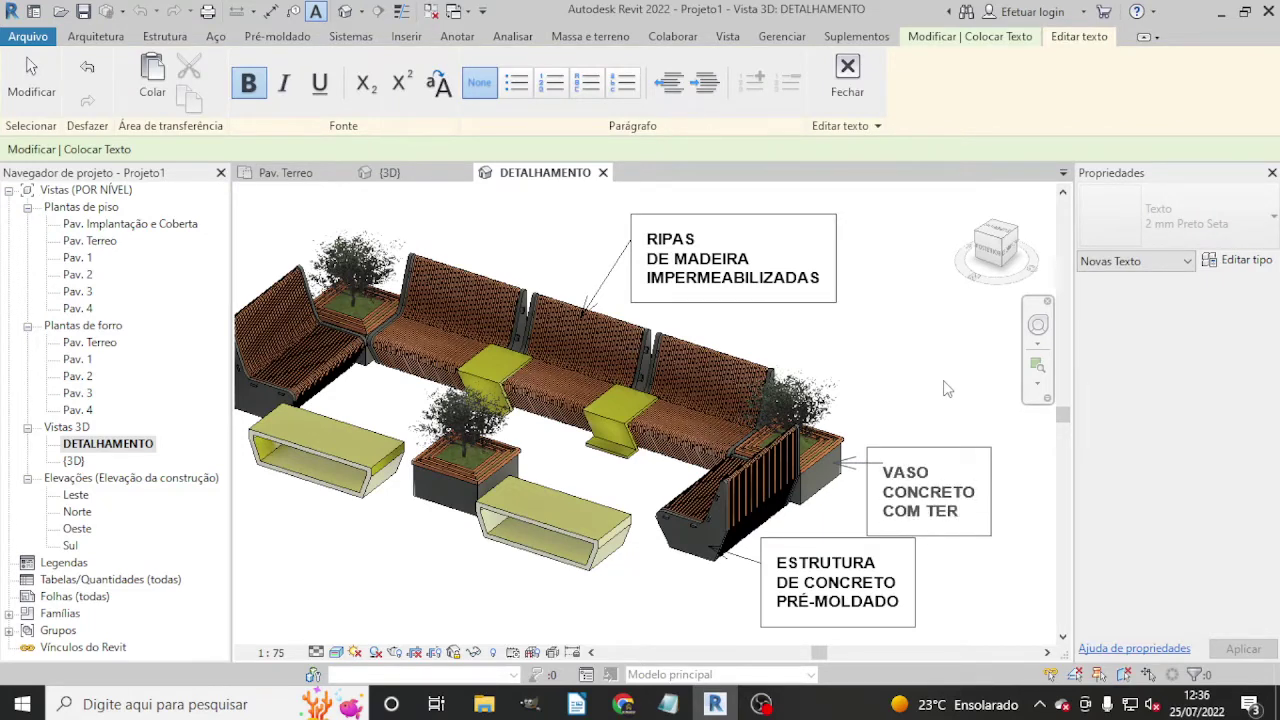
{"action": "type", "text": "RA"}
{"action": "left_click", "coordinate": [950, 390]}
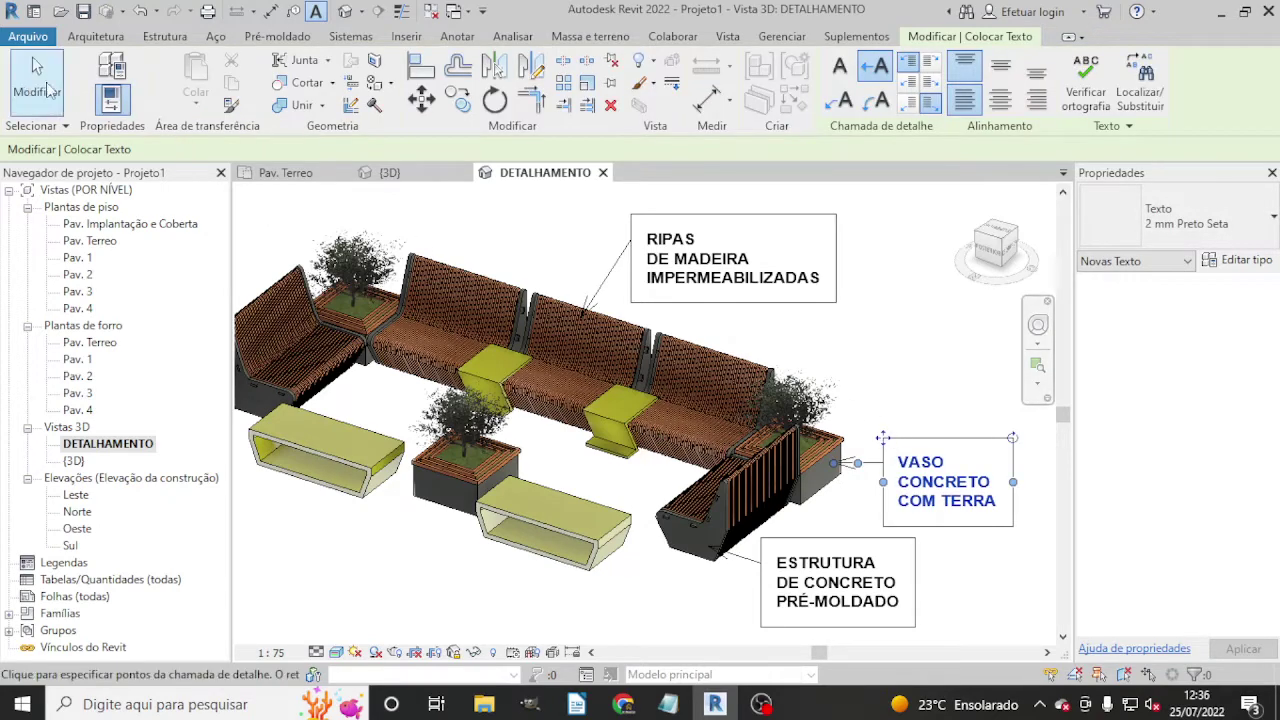
Move the VASO note higher beside the planter and deselect it.
{"action": "left_click", "coordinate": [37, 75]}
{"action": "left_click", "coordinate": [889, 447]}
{"action": "left_click_drag", "start_coordinate": [889, 447], "coordinate": [880, 368], "text": "ctrl"}
{"action": "key", "text": "Escape"}
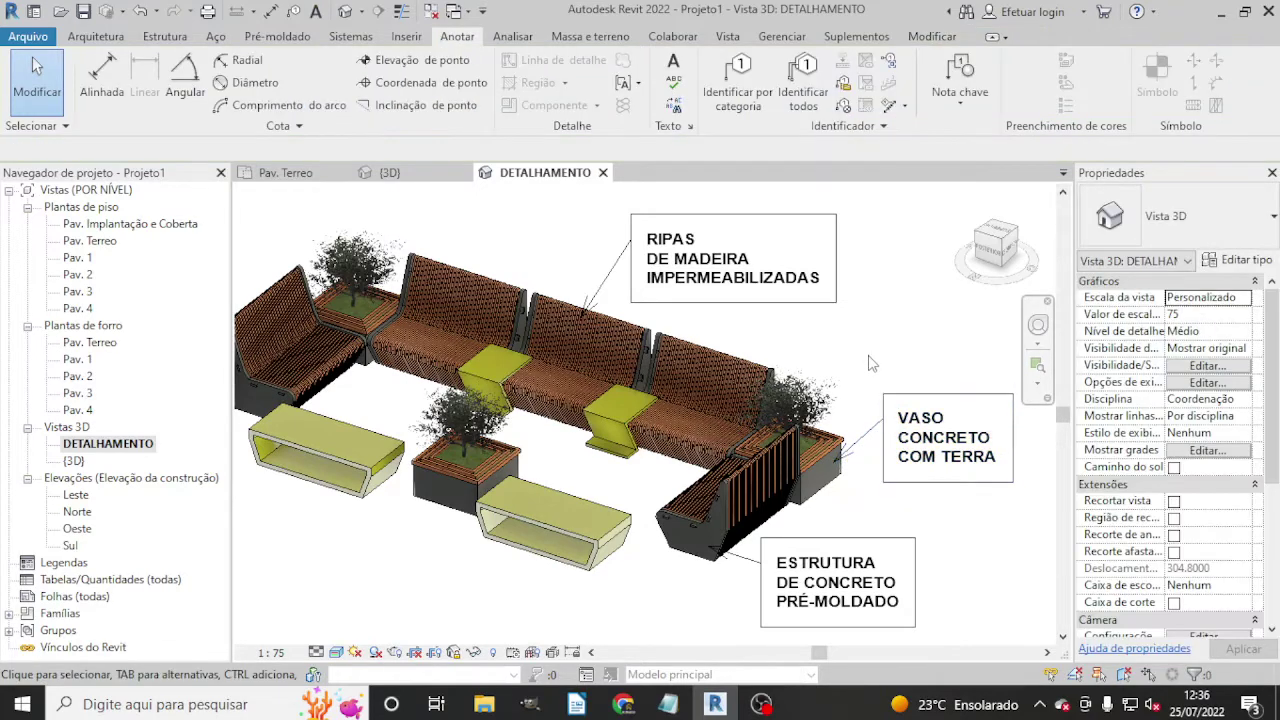
{"action": "middle_click_drag", "start_coordinate": [870, 368], "coordinate": [474, 388], "text": "shift"}
Point a leader note at the right planter's wooden edge reading DETALHE DE / MADEIRA / VASO.
{"action": "scroll", "coordinate": [737, 417], "scroll_direction": "up", "scroll_amount": 2}
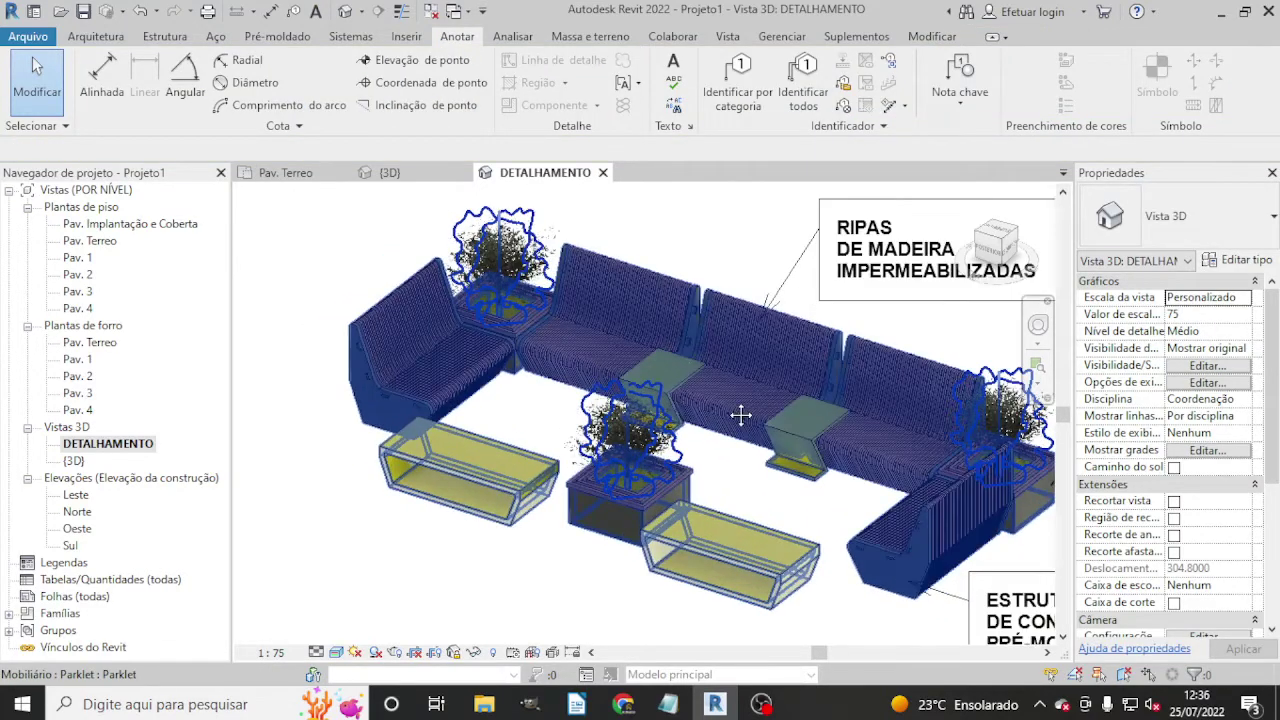
{"action": "scroll", "coordinate": [785, 372], "scroll_direction": "up", "scroll_amount": 2}
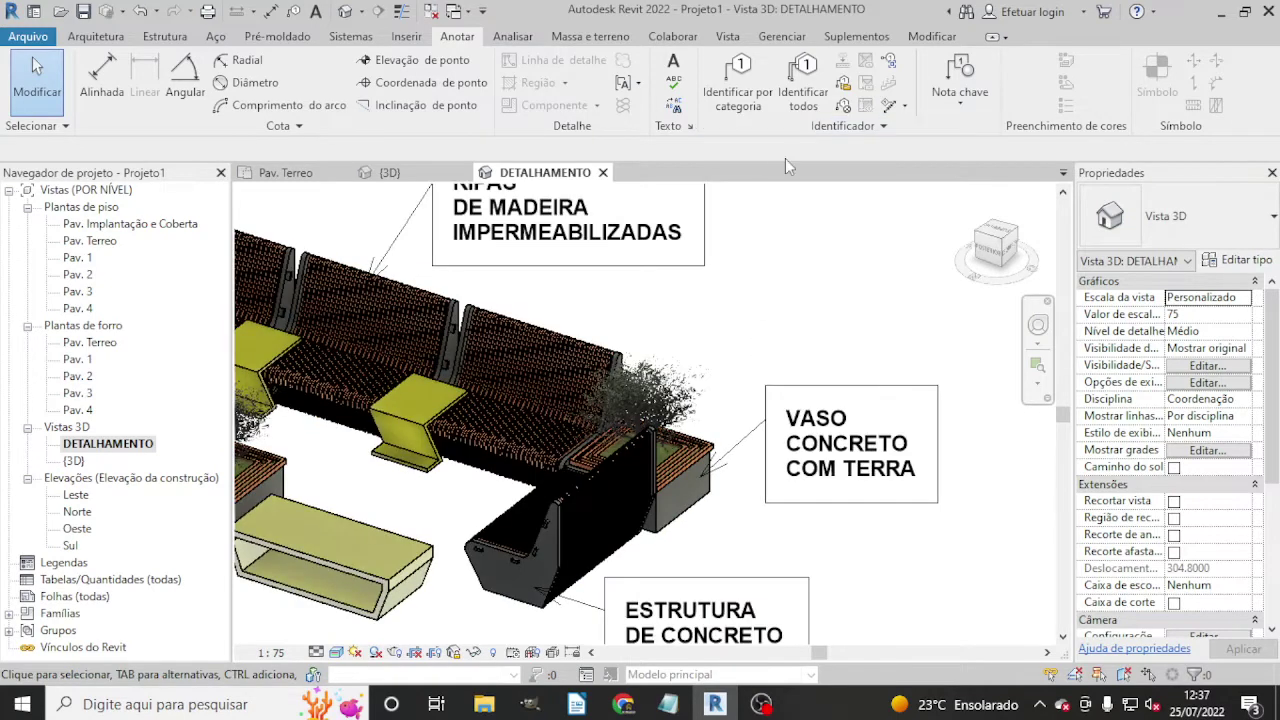
{"action": "left_click", "coordinate": [316, 11]}
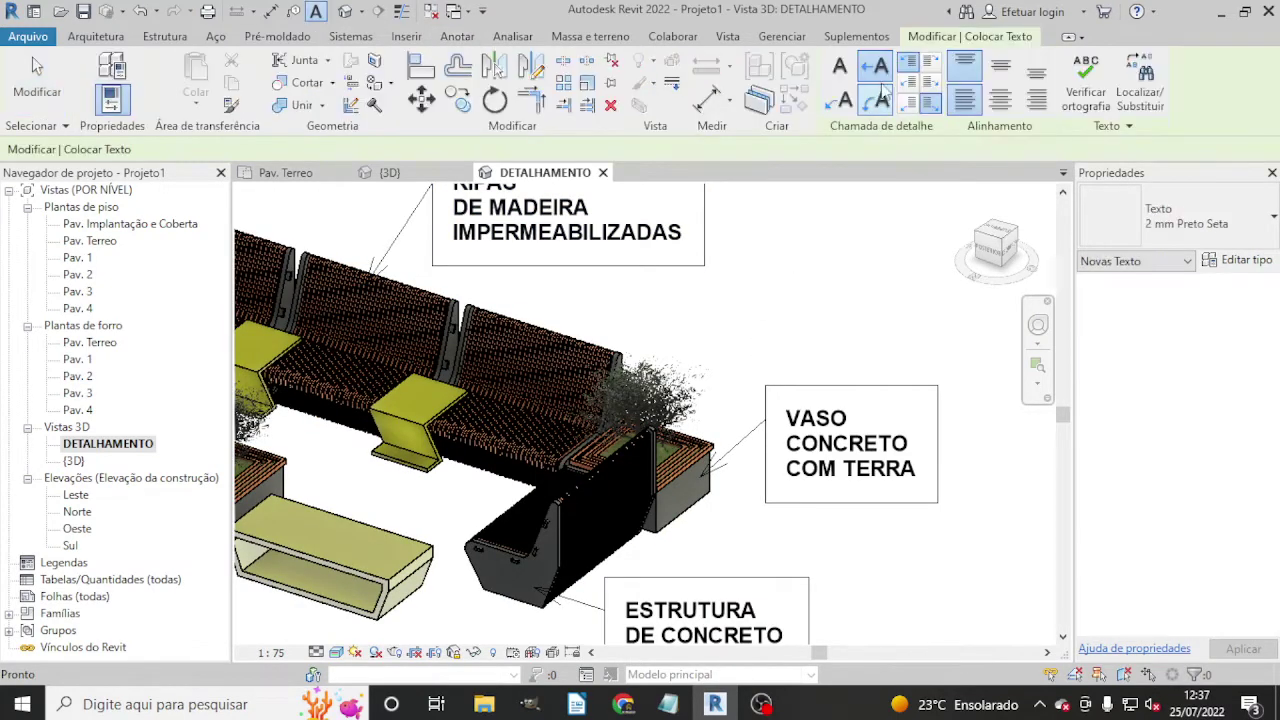
{"action": "left_click", "coordinate": [703, 440]}
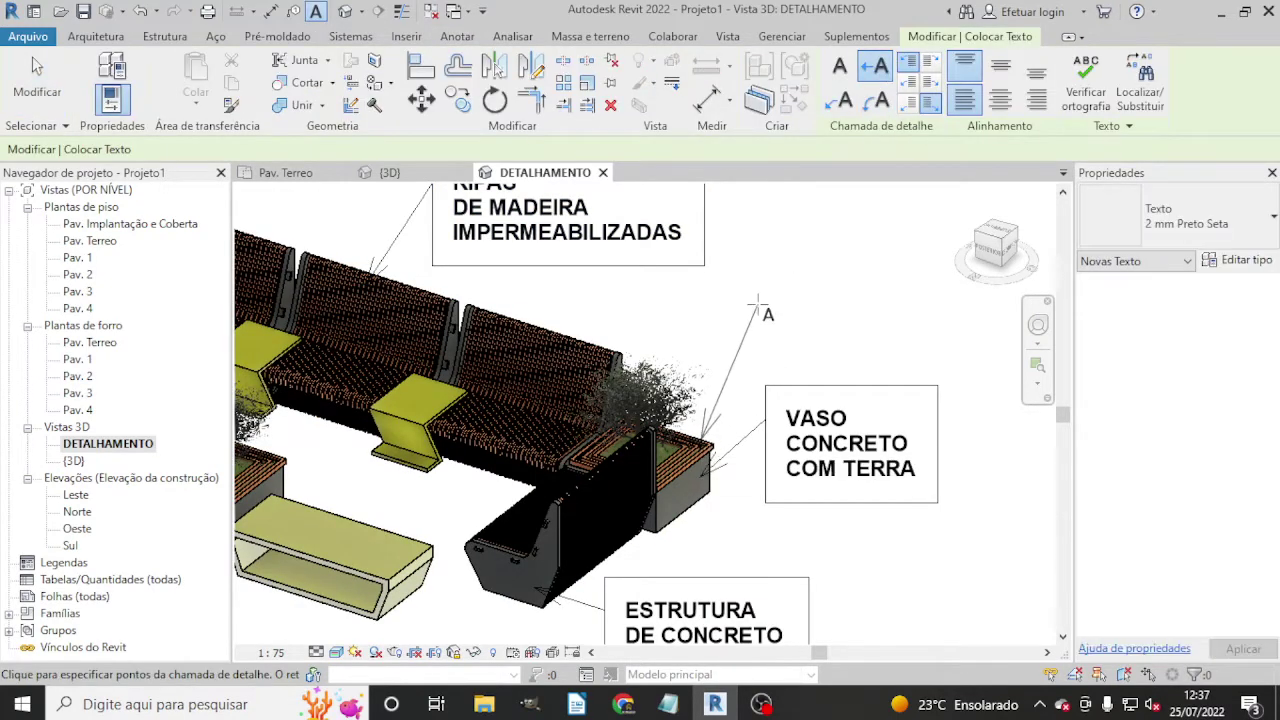
{"action": "left_click", "coordinate": [757, 296]}
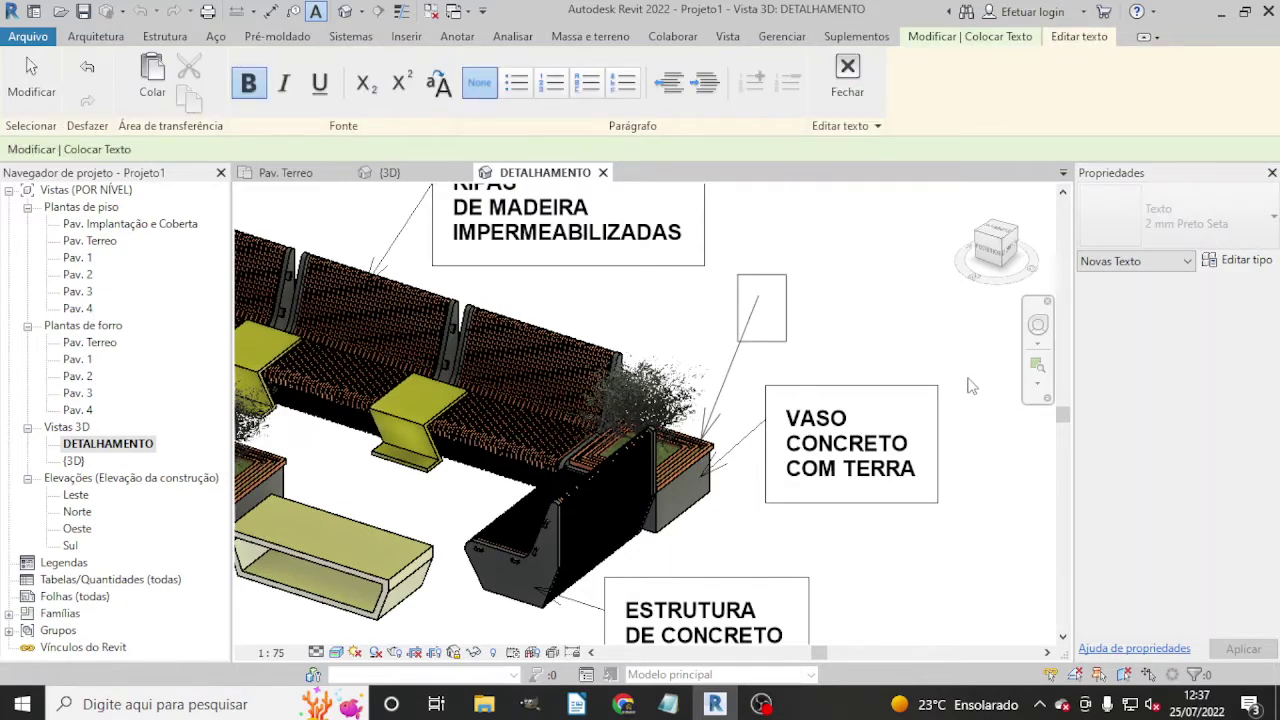
{"action": "type", "text": "DETALHE"}
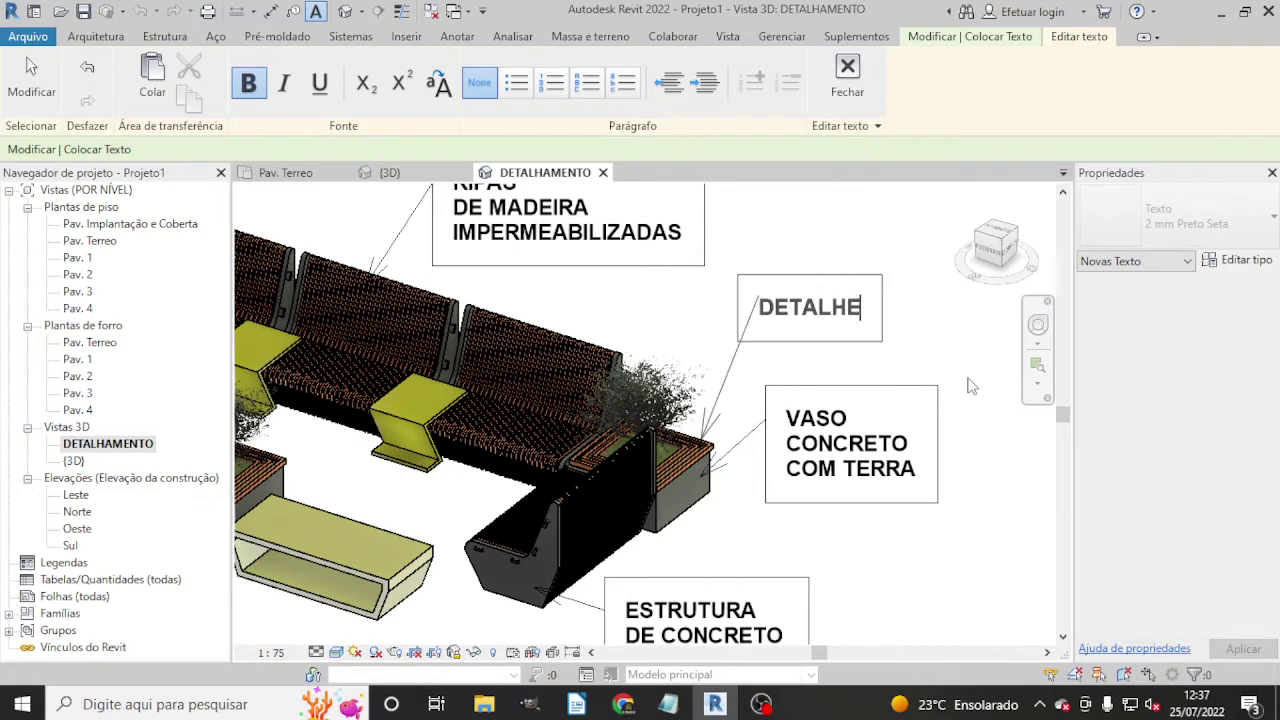
{"action": "type", "text": " DE"}
{"action": "key", "text": "Return"}
{"action": "type", "text": "MA"}
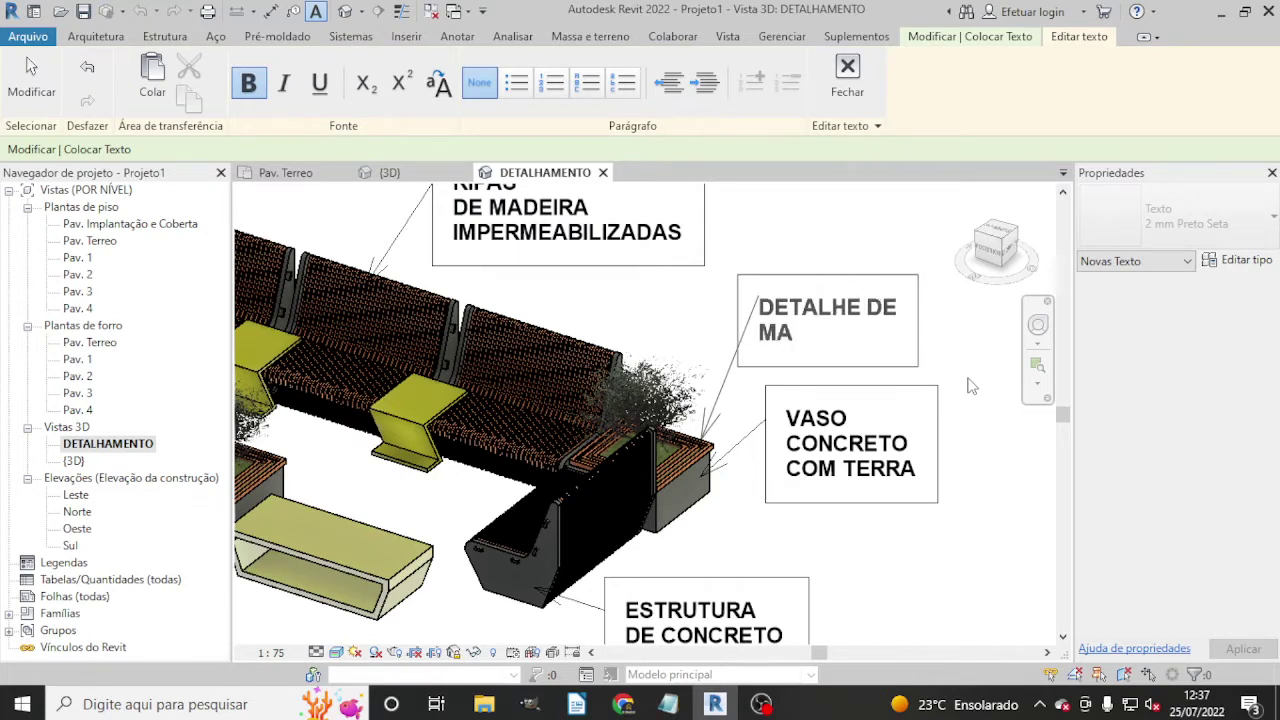
{"action": "type", "text": "DEIRA"}
{"action": "key", "text": "Return"}
{"action": "type", "text": "VASO"}
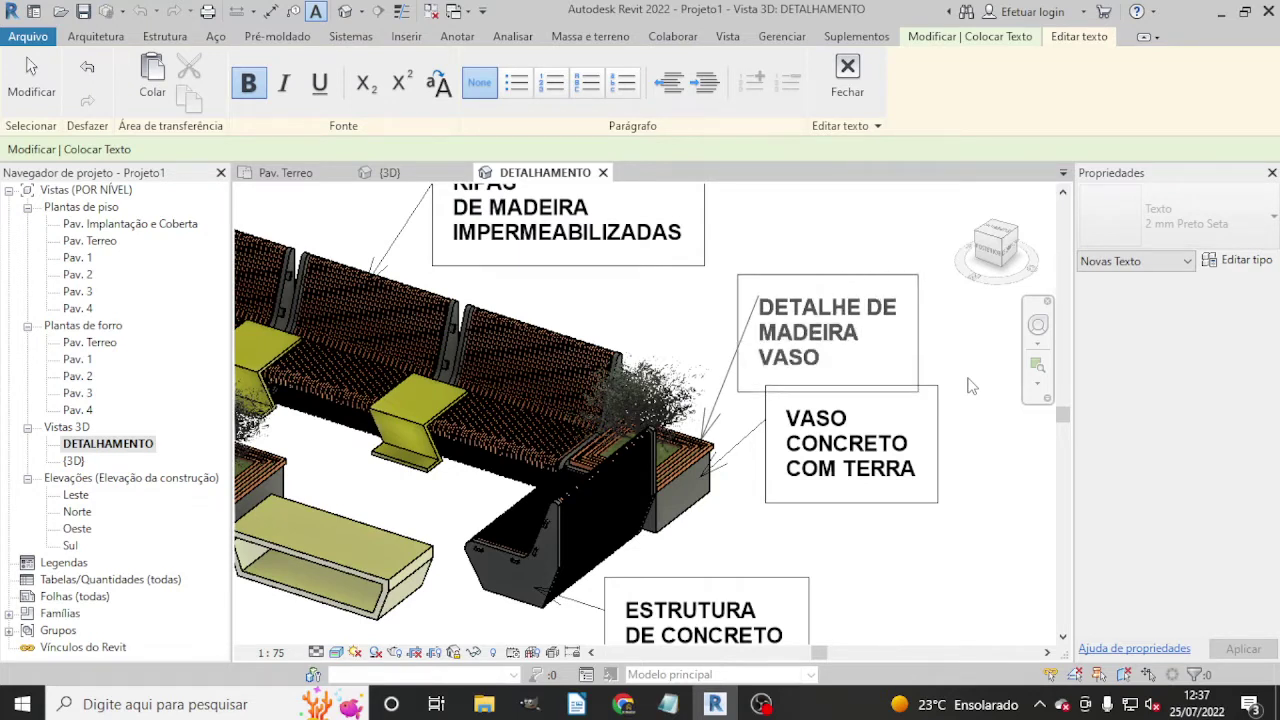
{"action": "left_click", "coordinate": [984, 447]}
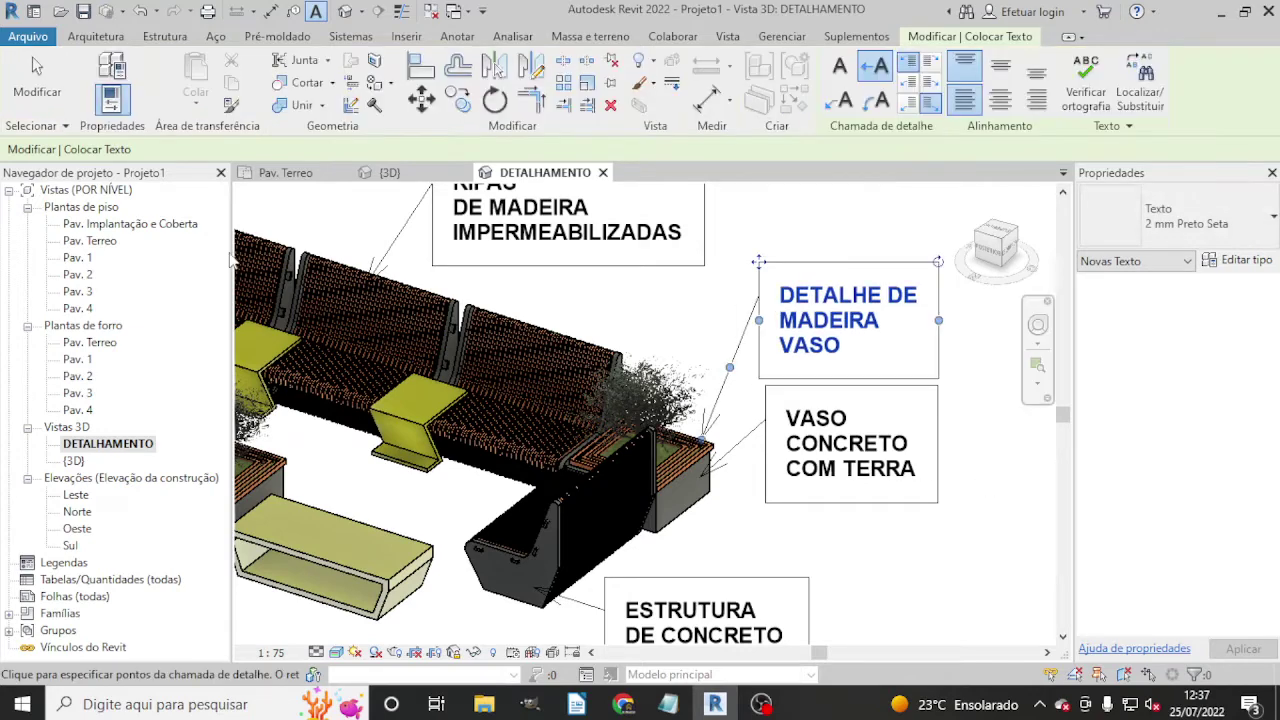
{"action": "left_click", "coordinate": [35, 68]}
Add a leader note above the left planter pointing at its tree, reading VEGETAÇÃO / NATURAL.
{"action": "scroll", "coordinate": [880, 380], "scroll_direction": "down", "scroll_amount": 3}
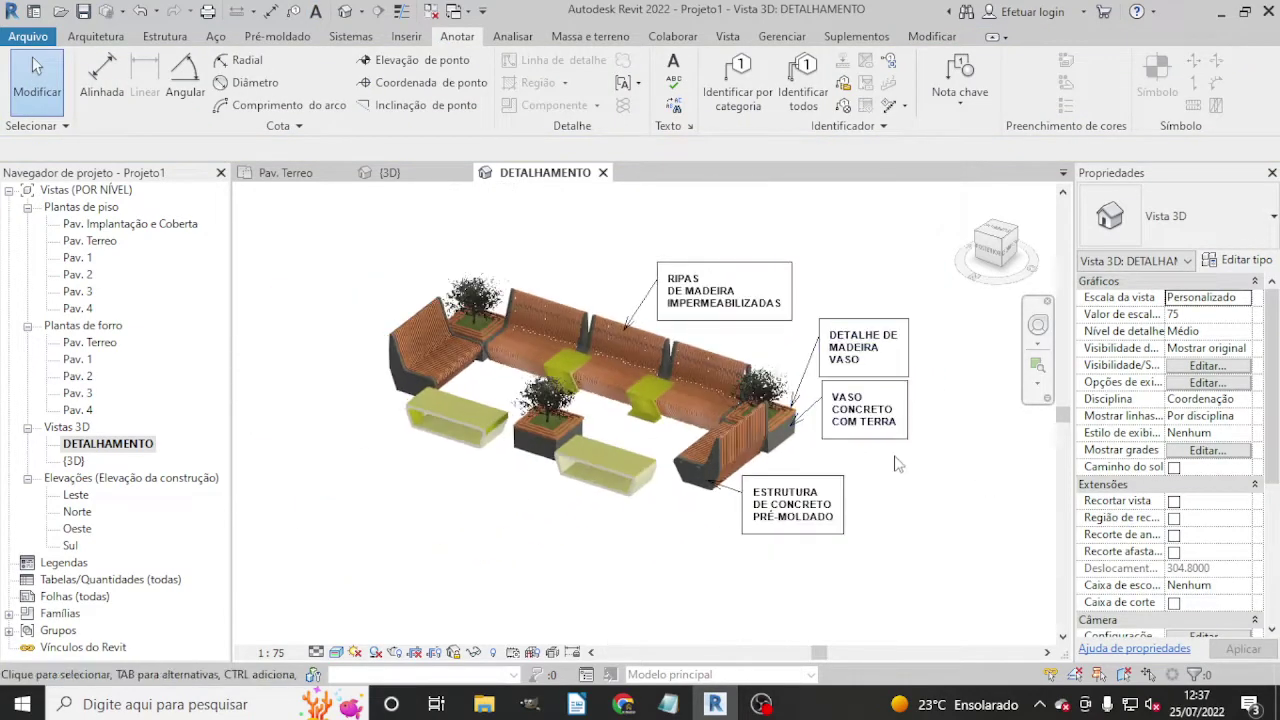
{"action": "scroll", "coordinate": [809, 443], "scroll_direction": "up", "scroll_amount": 2}
{"action": "scroll", "coordinate": [700, 440], "scroll_direction": "up", "scroll_amount": 1}
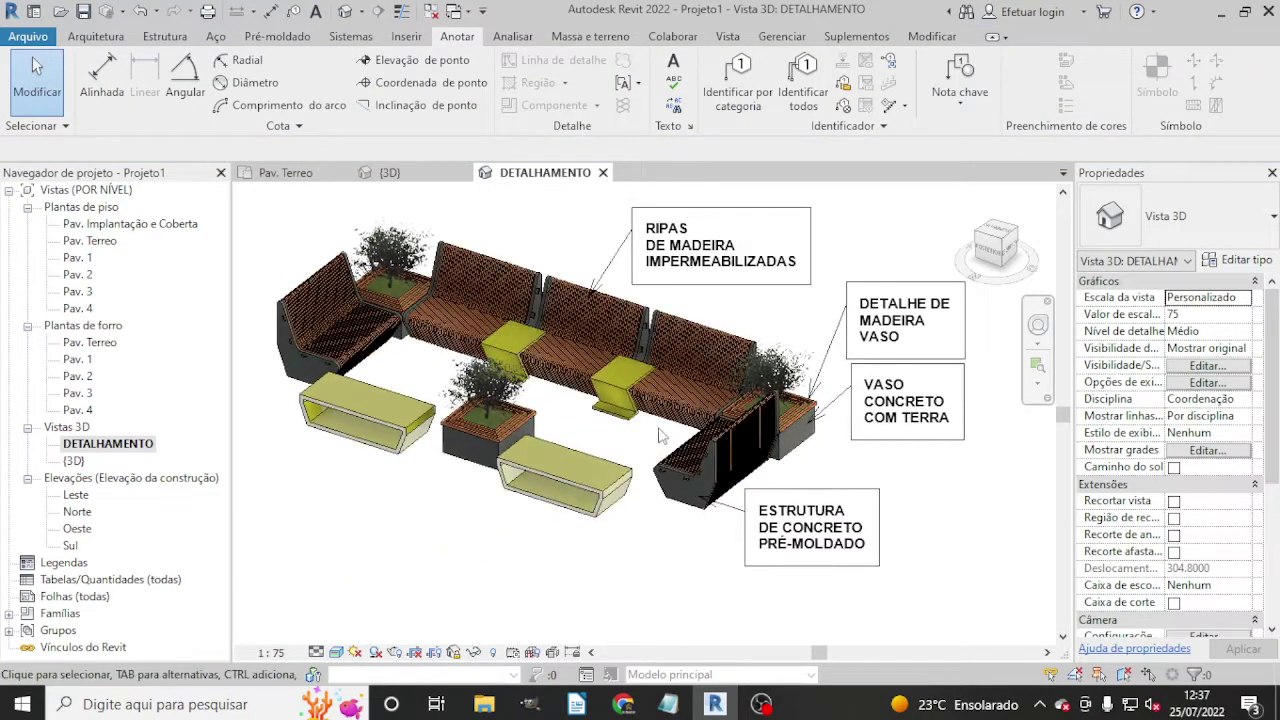
{"action": "middle_click_drag", "start_coordinate": [529, 323], "coordinate": [559, 416]}
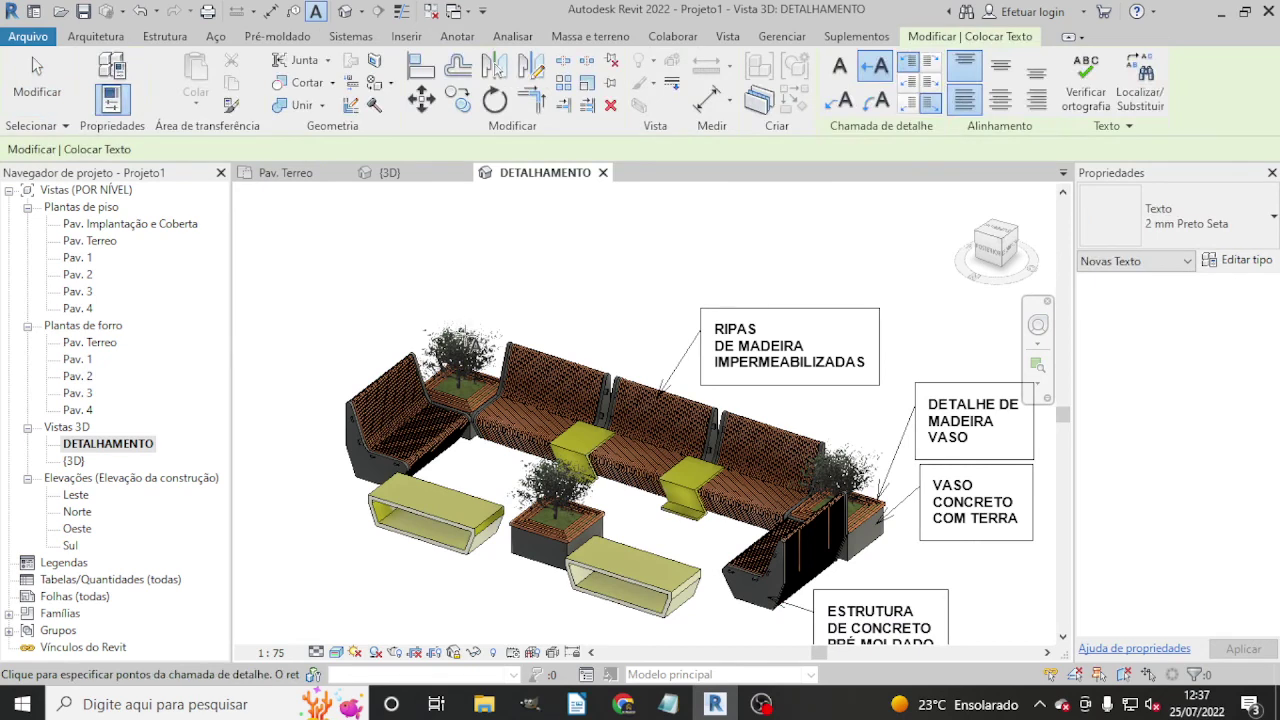
{"action": "left_click", "coordinate": [466, 330]}
{"action": "left_click", "coordinate": [489, 284]}
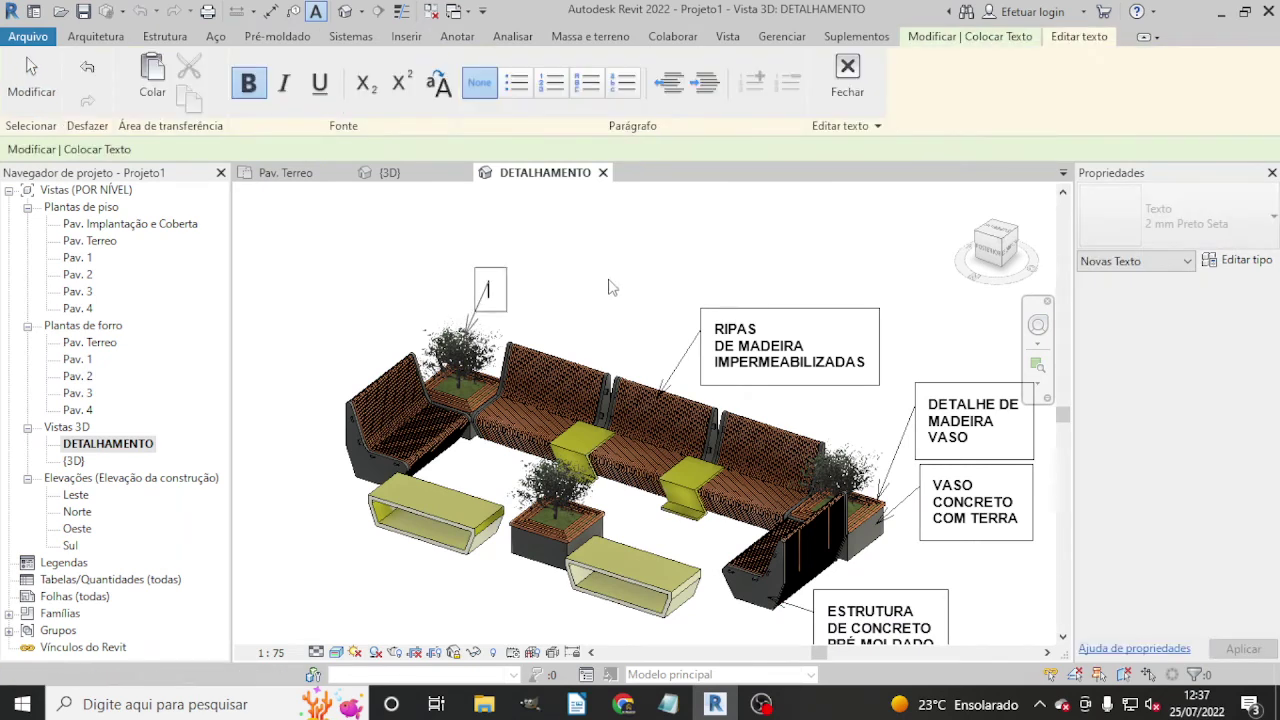
{"action": "type", "text": "VEGETAÇÃO"}
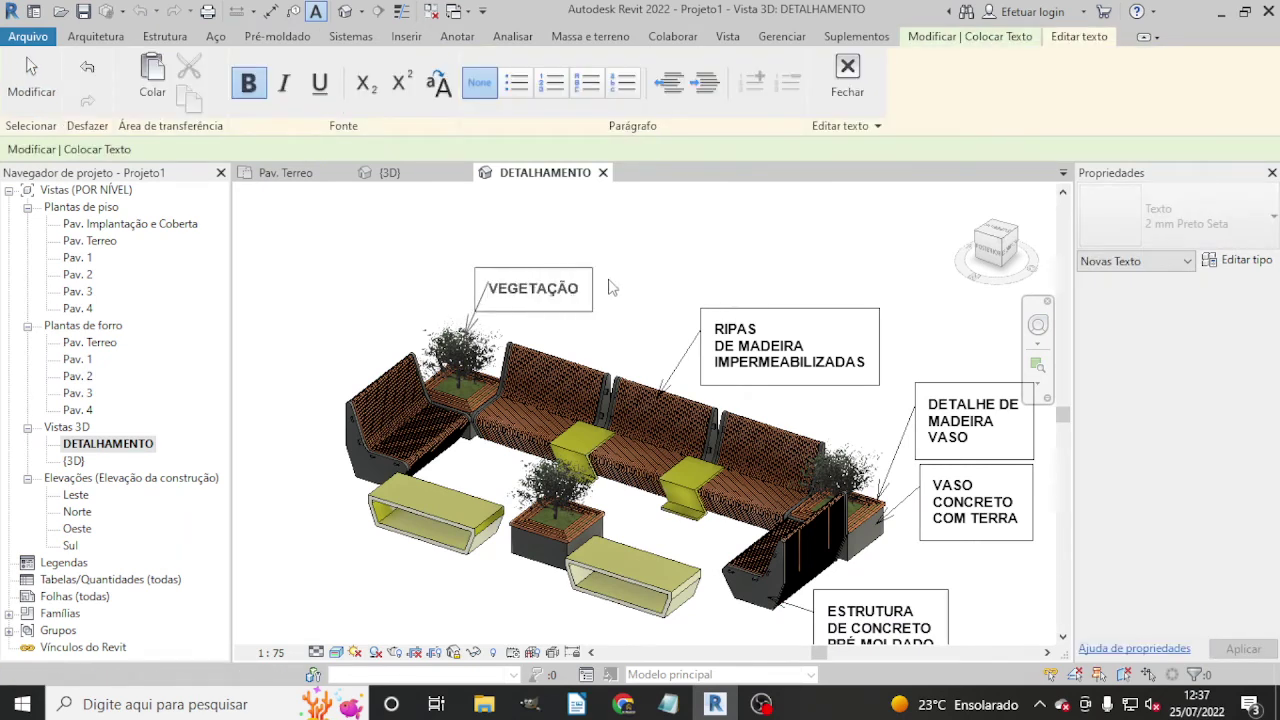
{"action": "key", "text": "Return"}
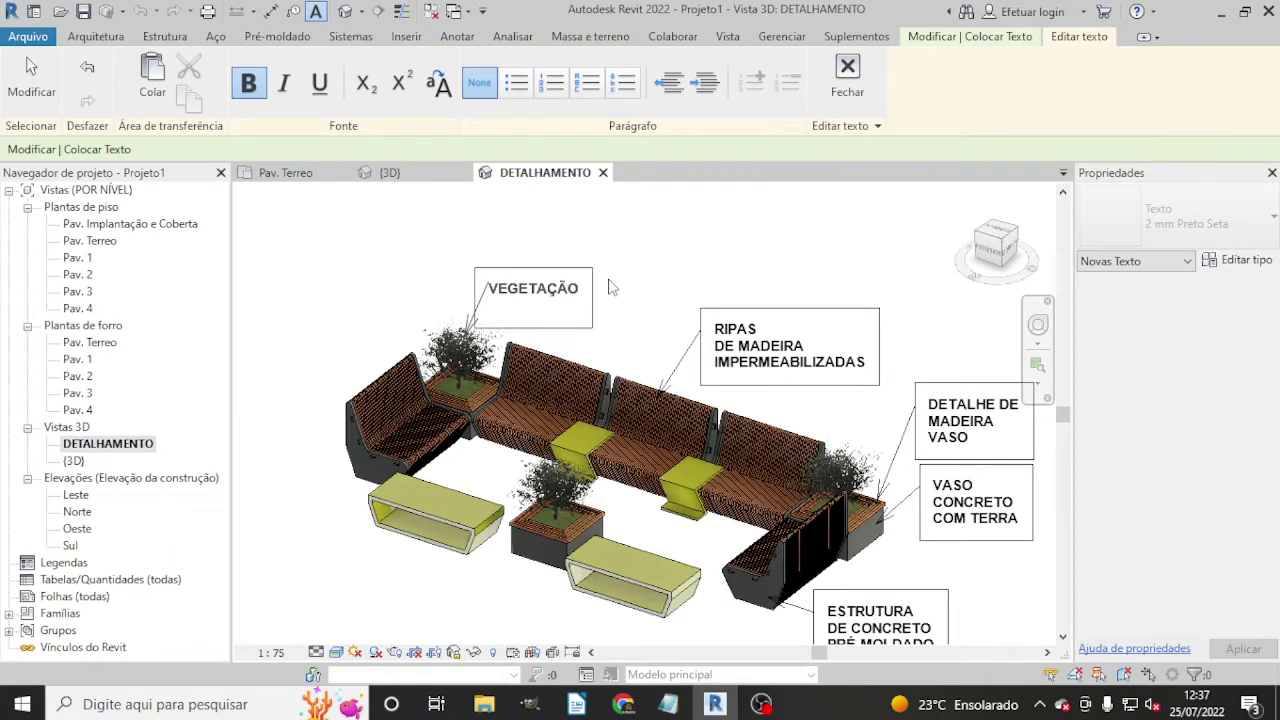
{"action": "type", "text": "NATURAL"}
{"action": "left_click", "coordinate": [613, 287]}
{"action": "left_click", "coordinate": [37, 67]}
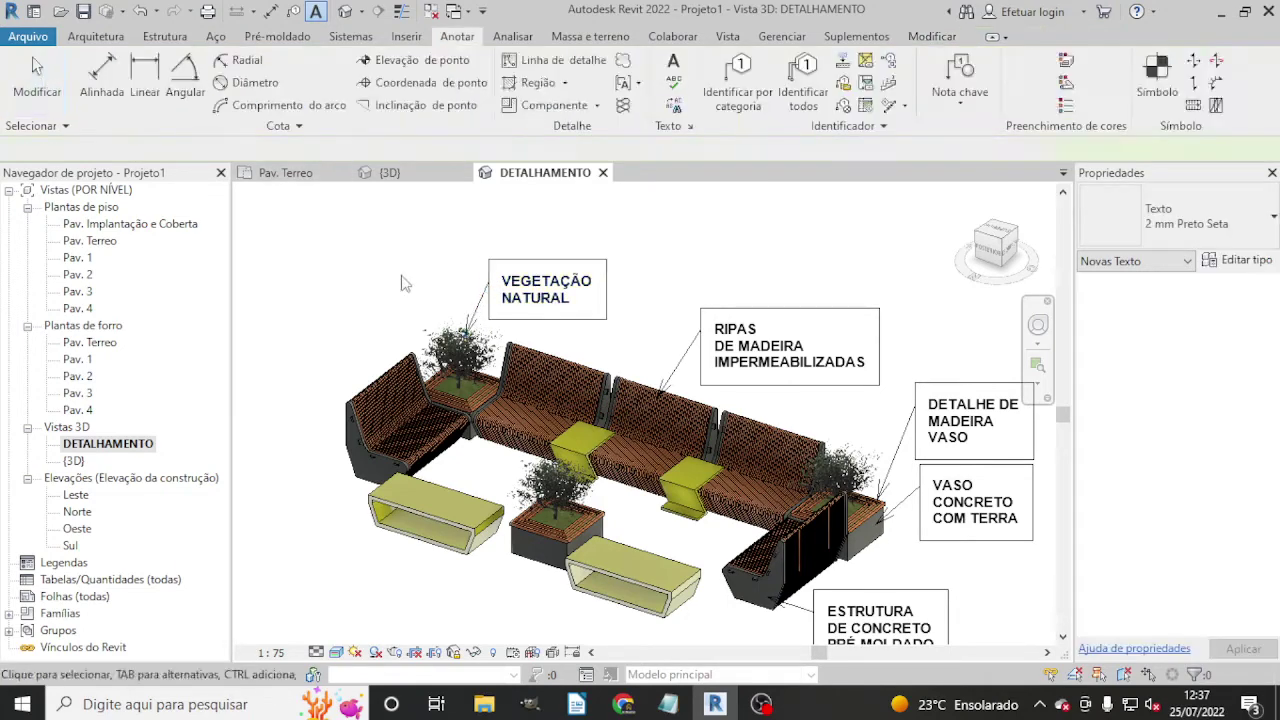
{"action": "middle_click_drag", "start_coordinate": [657, 412], "coordinate": [635, 391]}
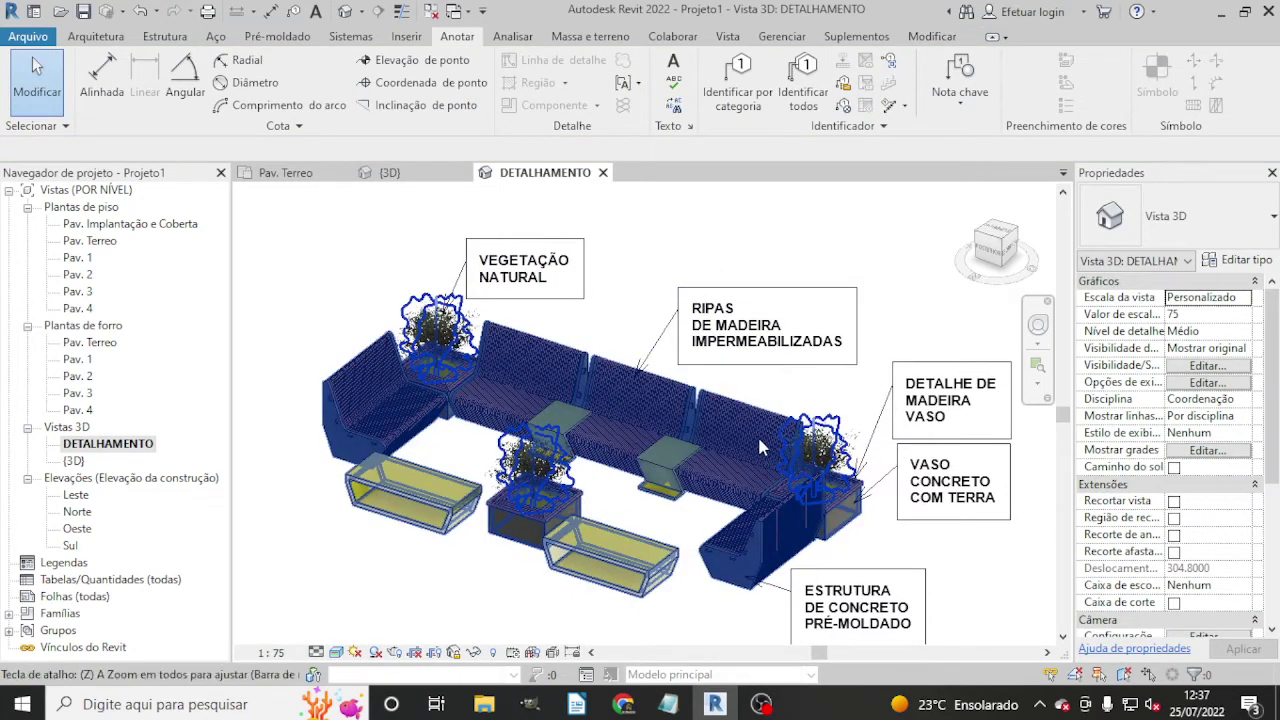
Start the Text tool for a sixth leader note in the DETALHAMENTO view.
{"action": "scroll", "coordinate": [900, 500], "scroll_direction": "down", "scroll_amount": 1}
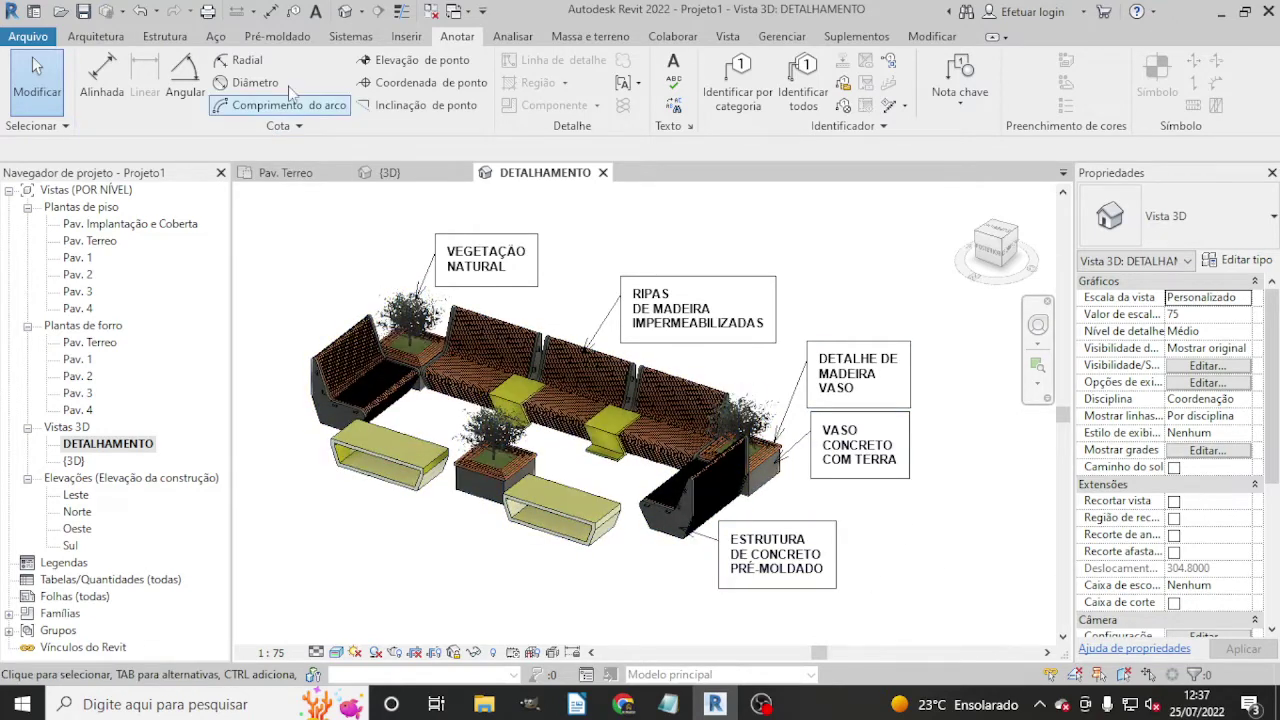
{"action": "left_click", "coordinate": [315, 12]}
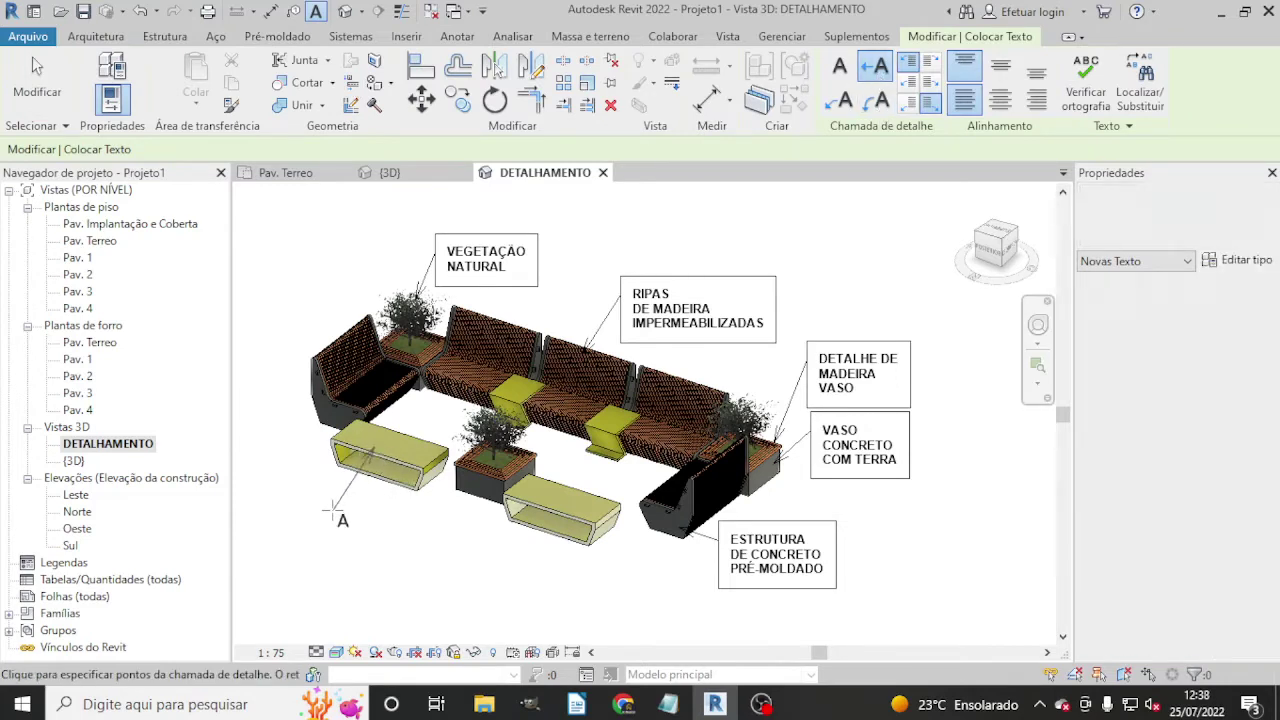
Place a leader note at the left yellow bench reading BANCO / DE PVC / ESTRUTURADO on three lines.
{"action": "left_click", "coordinate": [303, 481]}
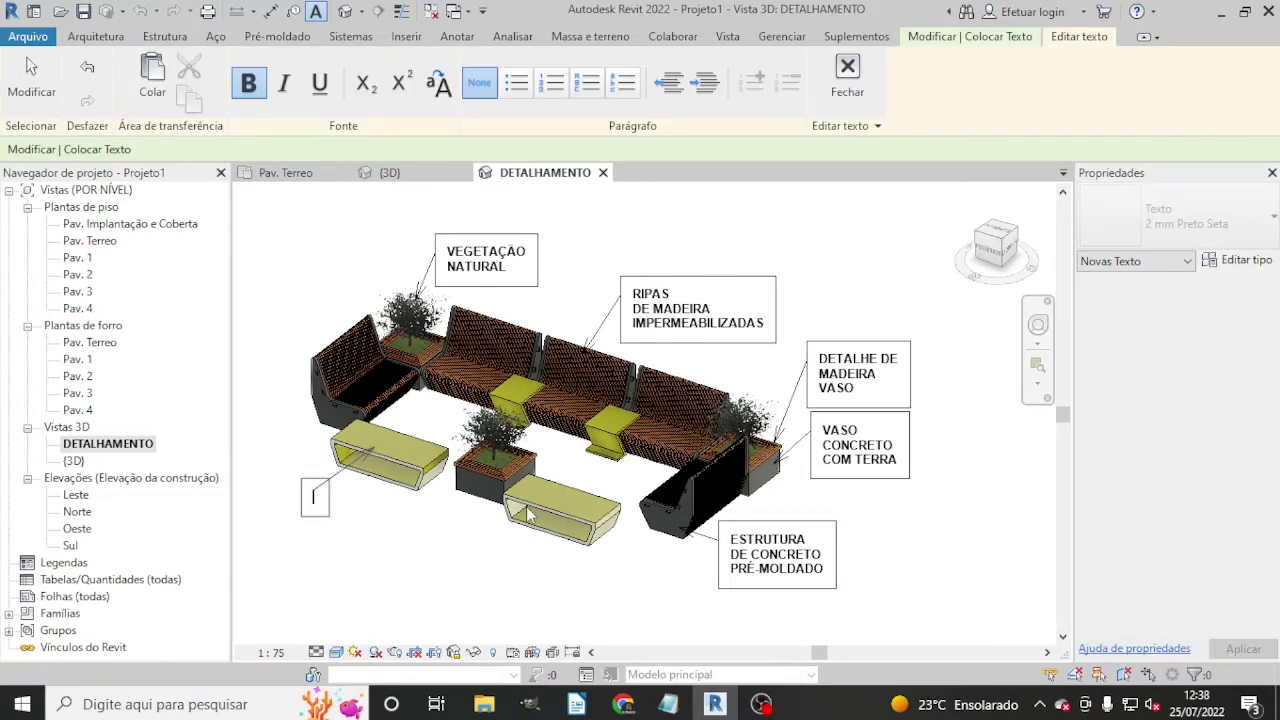
{"action": "type", "text": "BANCO"}
{"action": "key", "text": "Return"}
{"action": "type", "text": "DE"}
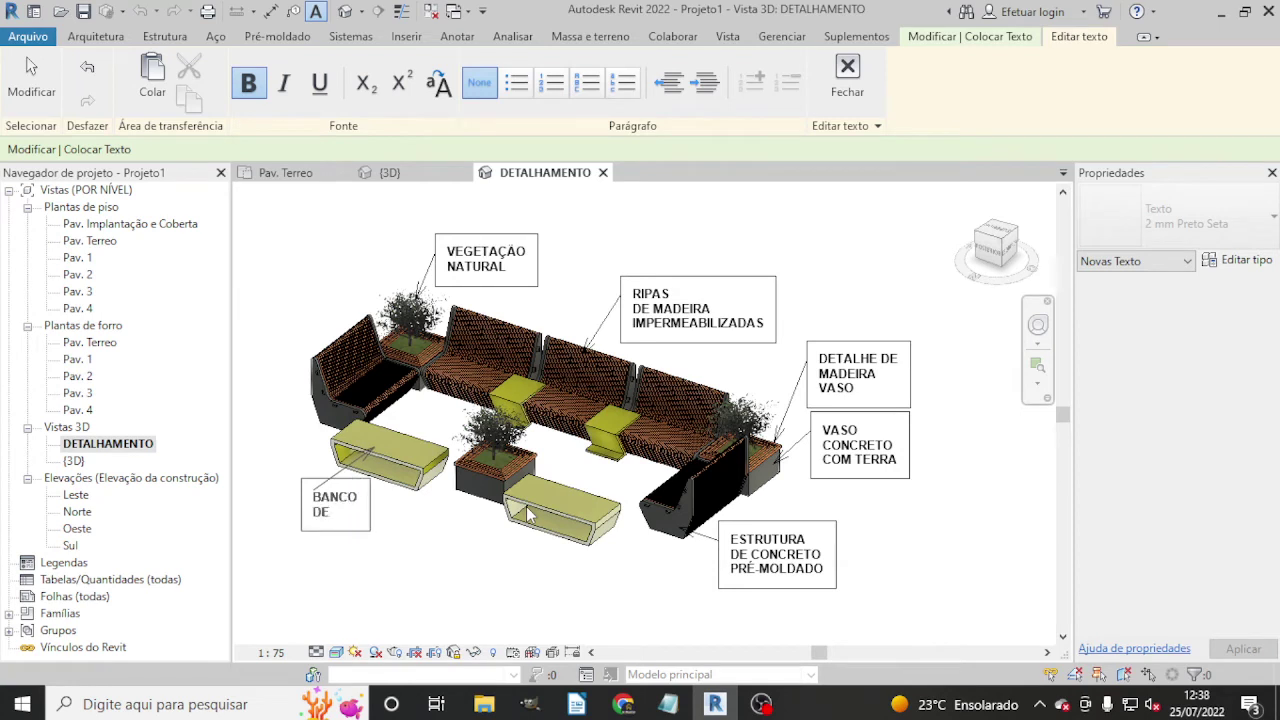
{"action": "type", "text": " PVC"}
{"action": "key", "text": "Return"}
{"action": "type", "text": "ESTRUTURA"}
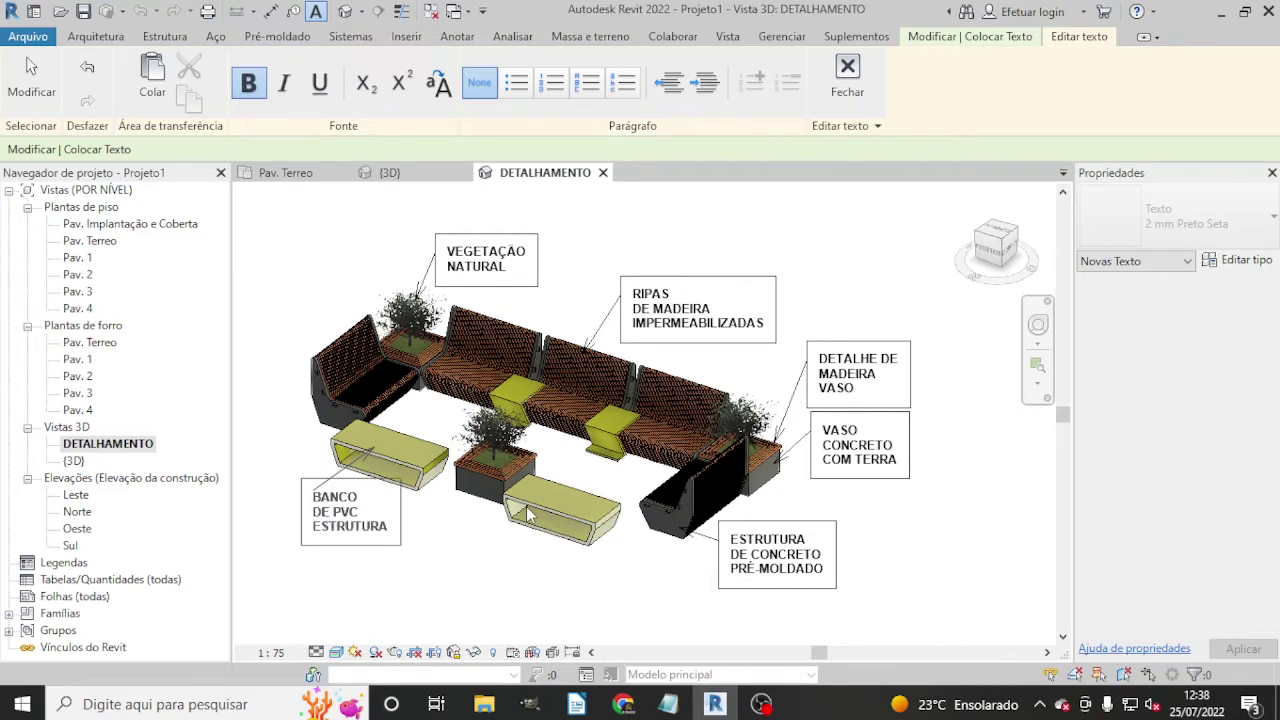
{"action": "type", "text": "DO"}
Finish the BANCO DE PVC ESTRUTURADO note and zoom the view in and out.
{"action": "left_click", "coordinate": [31, 80]}
{"action": "scroll", "coordinate": [514, 500], "scroll_direction": "up", "scroll_amount": 1}
{"action": "scroll", "coordinate": [423, 457], "scroll_direction": "up", "scroll_amount": 3}
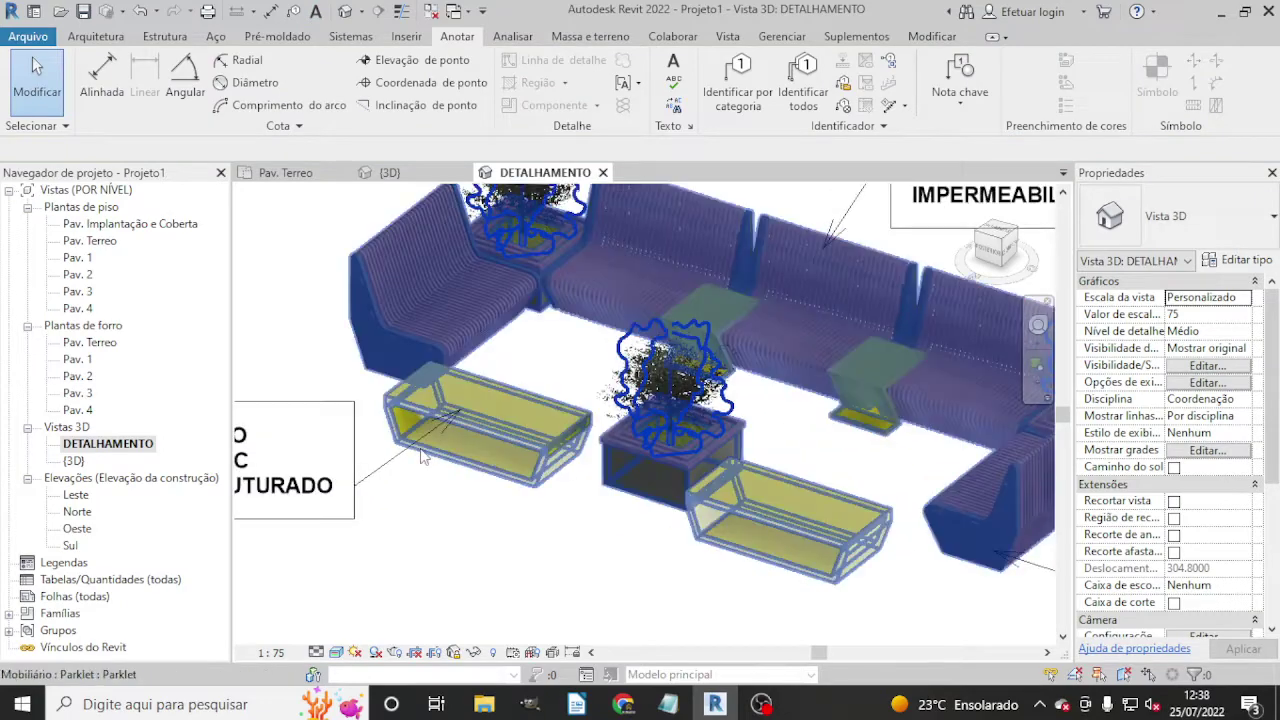
{"action": "scroll", "coordinate": [423, 457], "scroll_direction": "up", "scroll_amount": 3}
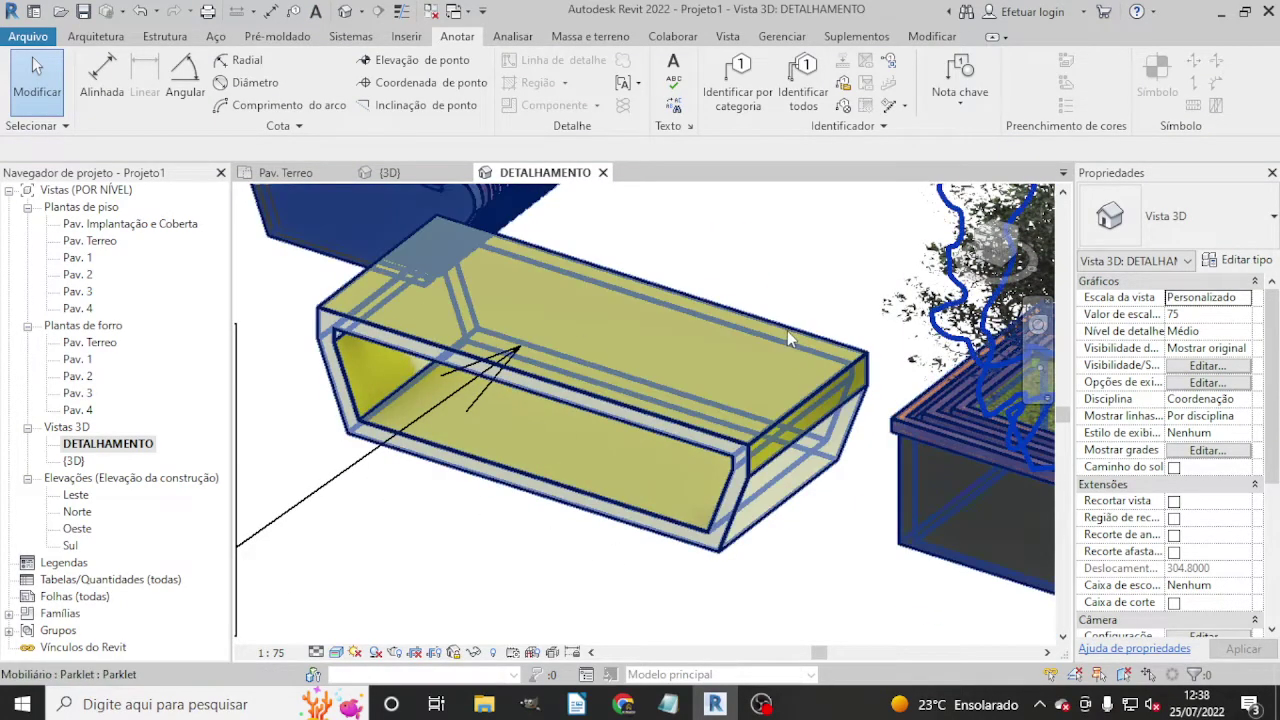
{"action": "scroll", "coordinate": [587, 533], "scroll_direction": "down", "scroll_amount": 3}
{"action": "scroll", "coordinate": [600, 530], "scroll_direction": "down", "scroll_amount": 2}
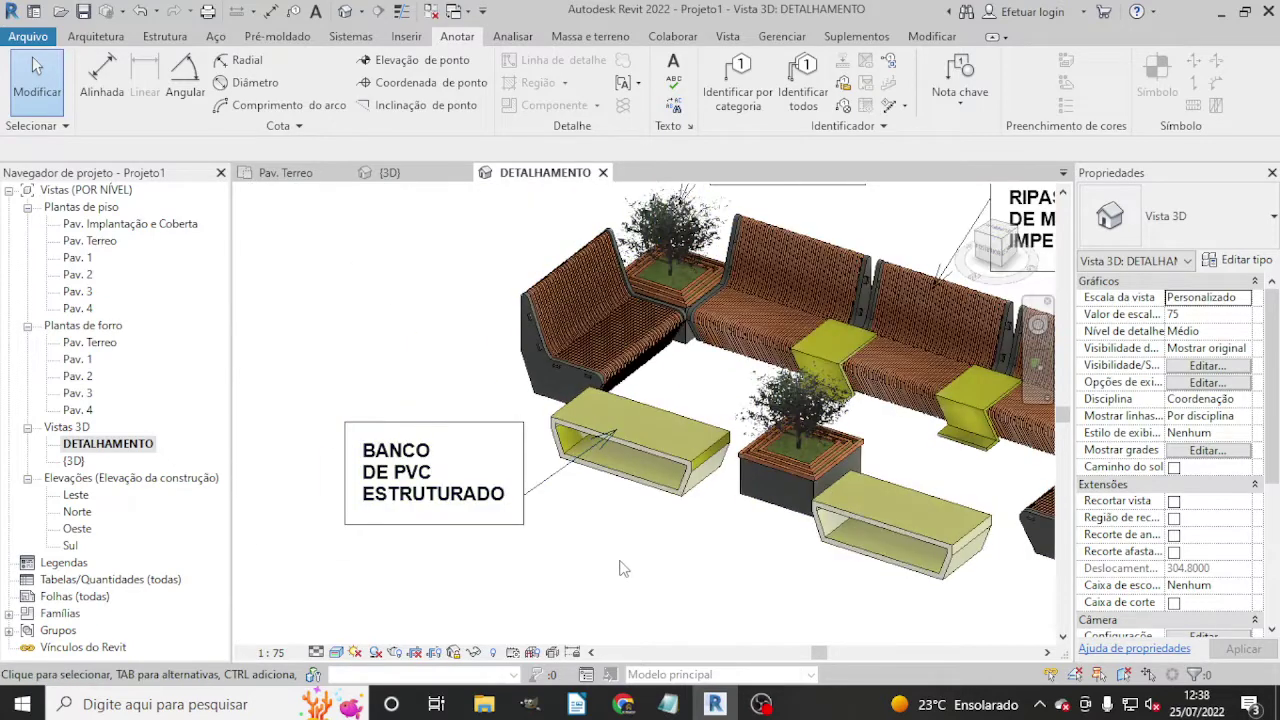
Zoom and pan so the whole parklet and all six material notes fit in view.
{"action": "scroll", "coordinate": [527, 406], "scroll_direction": "down", "scroll_amount": 3}
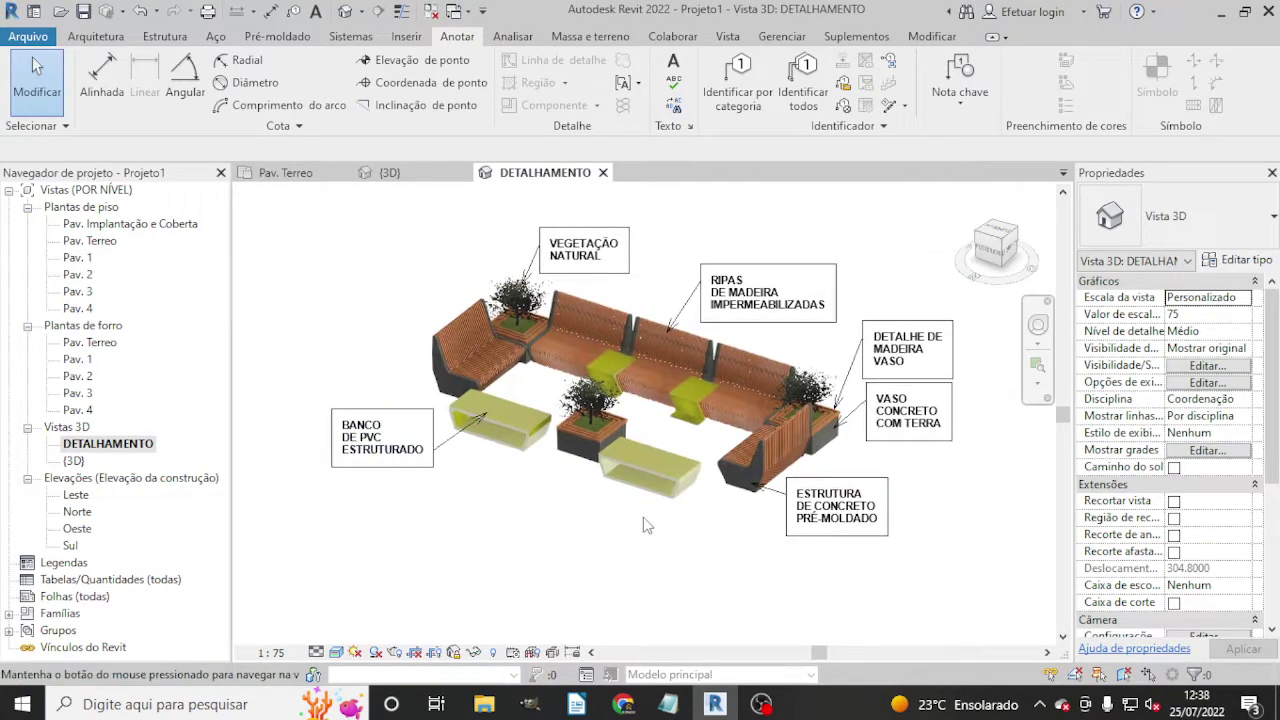
{"action": "scroll", "coordinate": [990, 520], "scroll_direction": "down", "scroll_amount": 1}
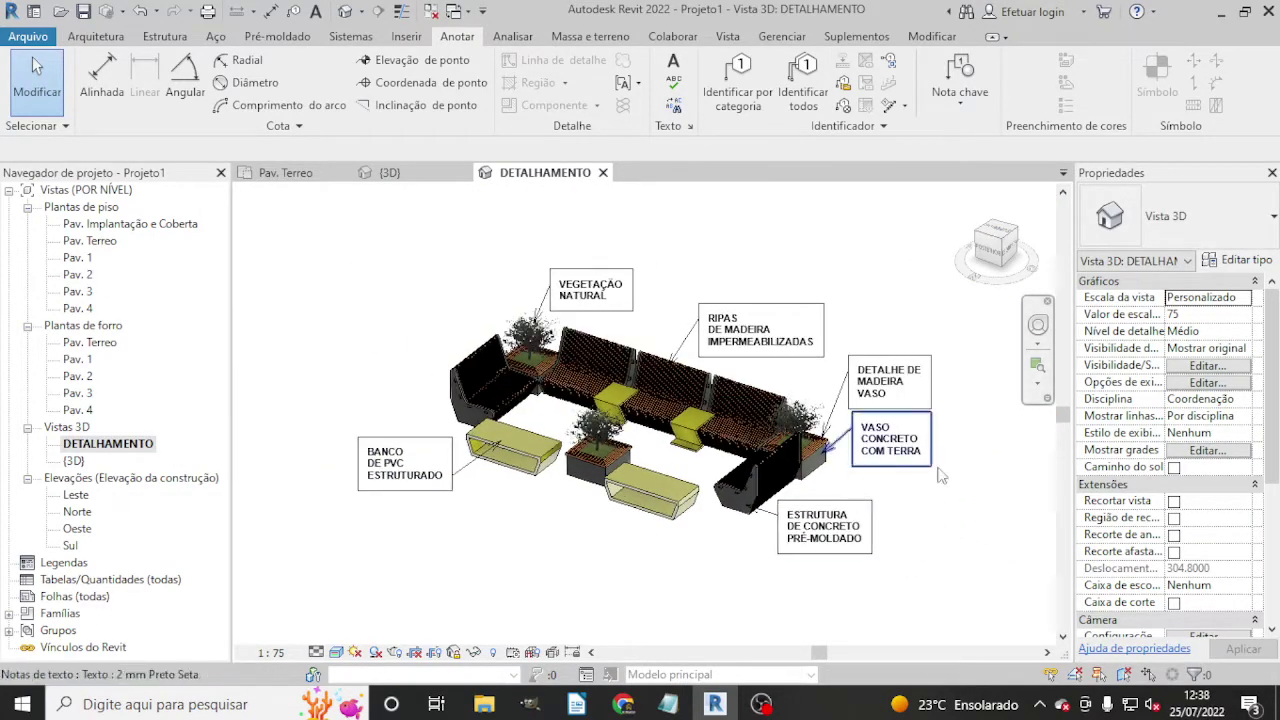
{"action": "scroll", "coordinate": [935, 517], "scroll_direction": "up", "scroll_amount": 2}
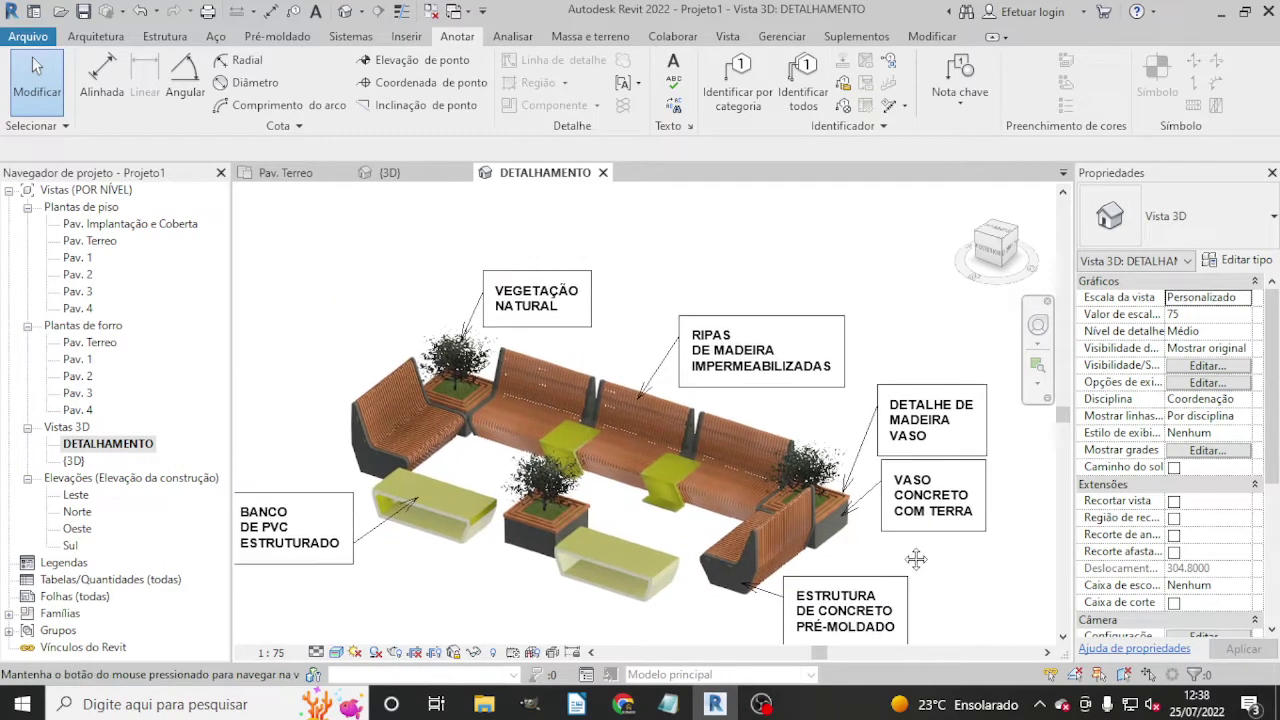
{"action": "scroll", "coordinate": [912, 530], "scroll_direction": "up", "scroll_amount": 1}
{"action": "middle_click_drag", "start_coordinate": [918, 509], "coordinate": [939, 510]}
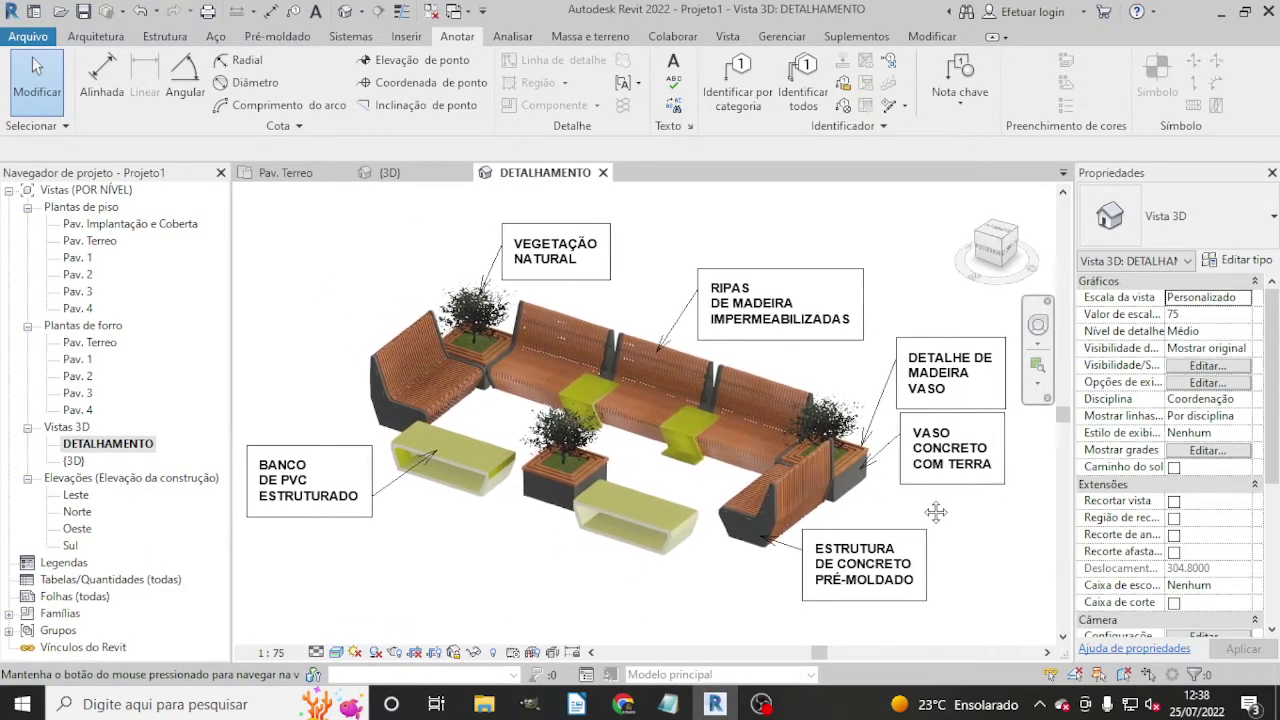
{"action": "middle_click_drag", "start_coordinate": [1008, 553], "coordinate": [1005, 557]}
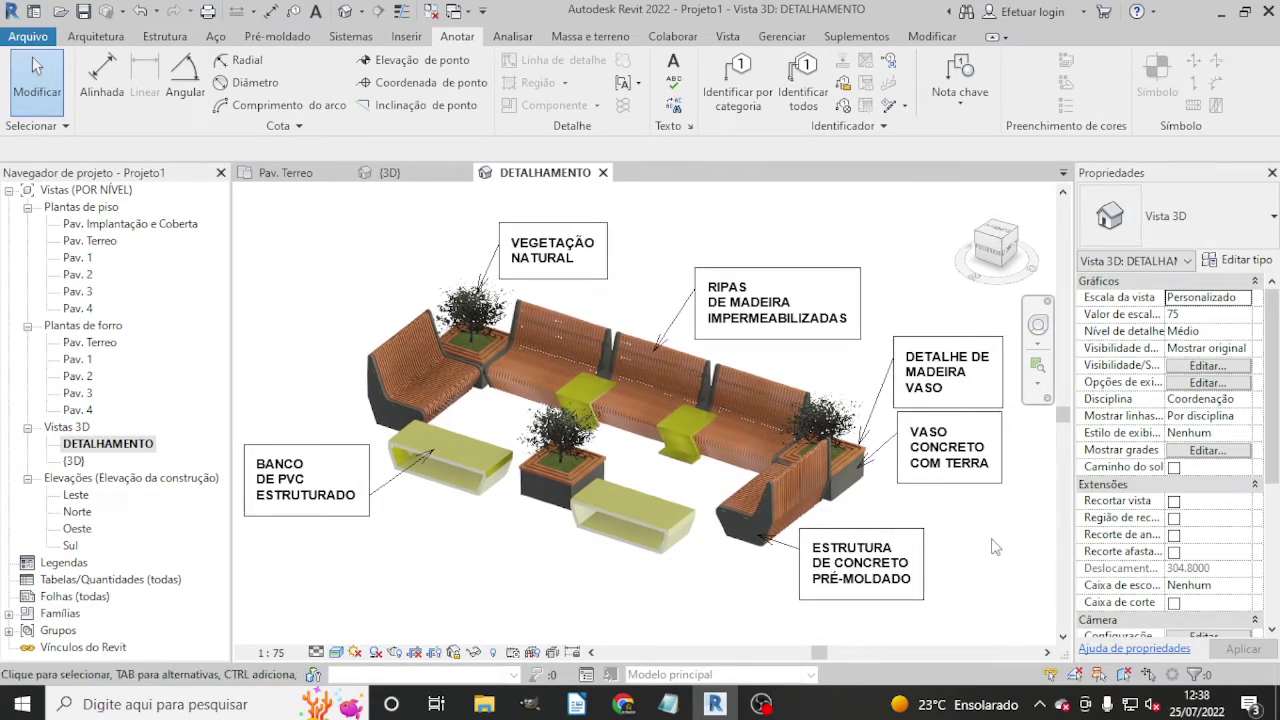